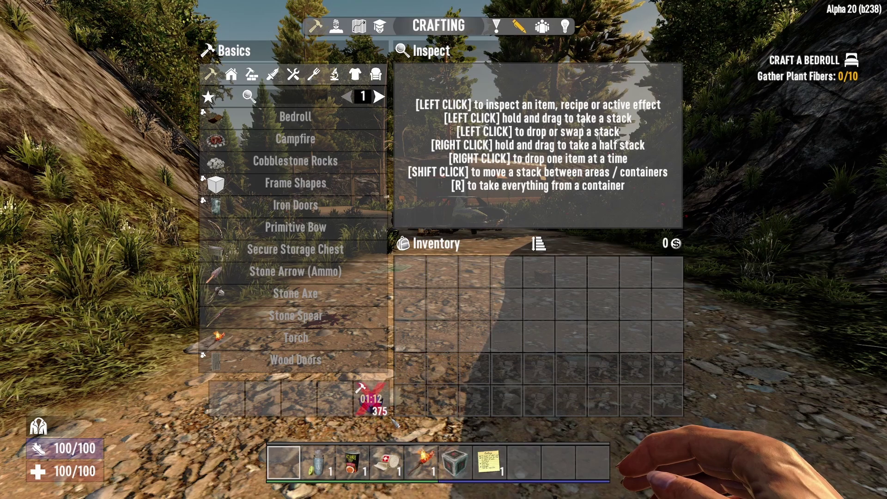
left_click(376, 401)
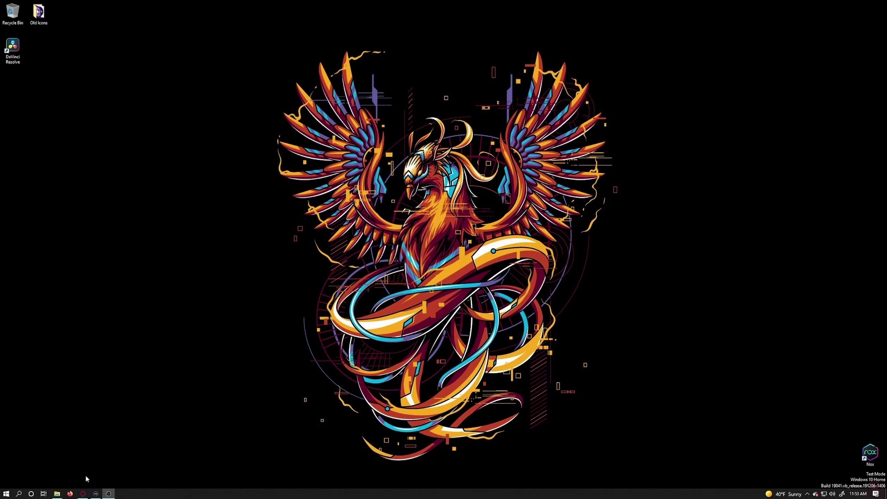
- Switch to the browser, search for 7 Days to Die mods in a new tab, and open 7daystodiemods.com without its ad-blocker notice
left_click(83, 493)
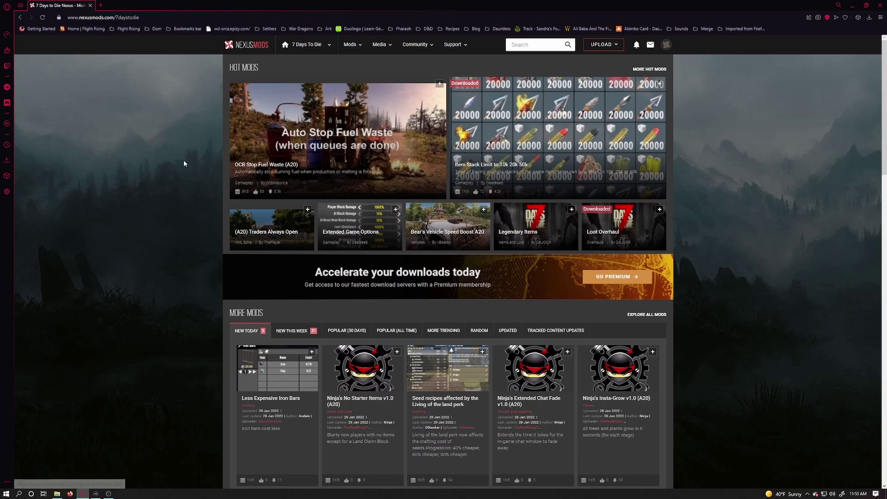
key("ctrl+t")
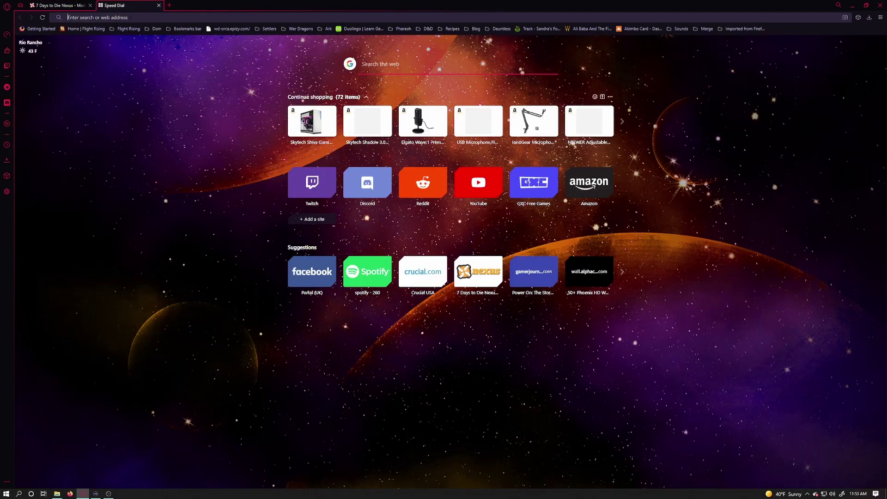
type("7 days")
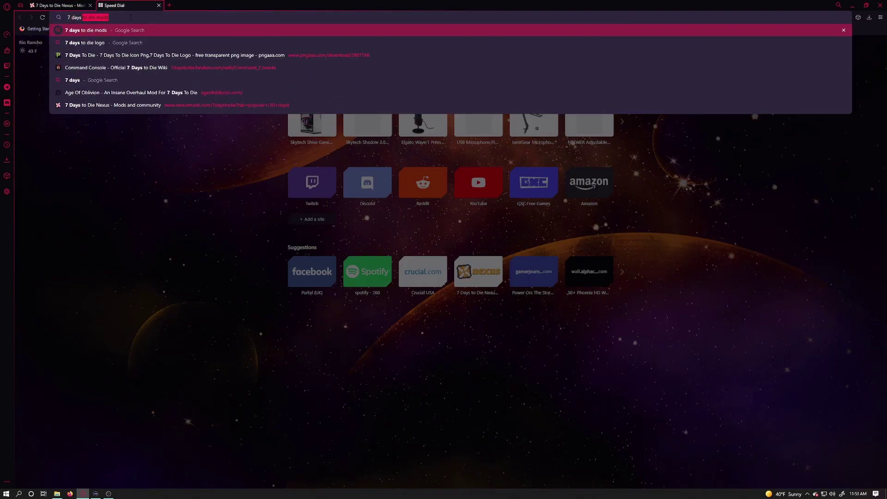
key("Return")
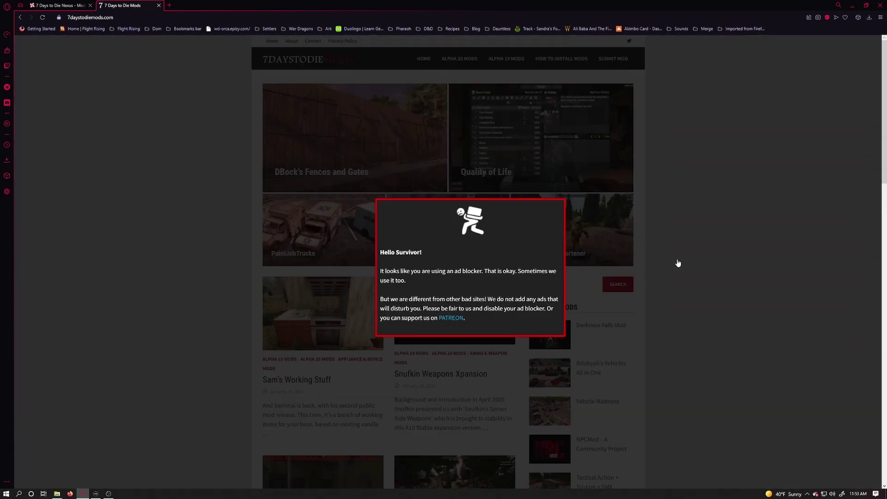
left_click(678, 263)
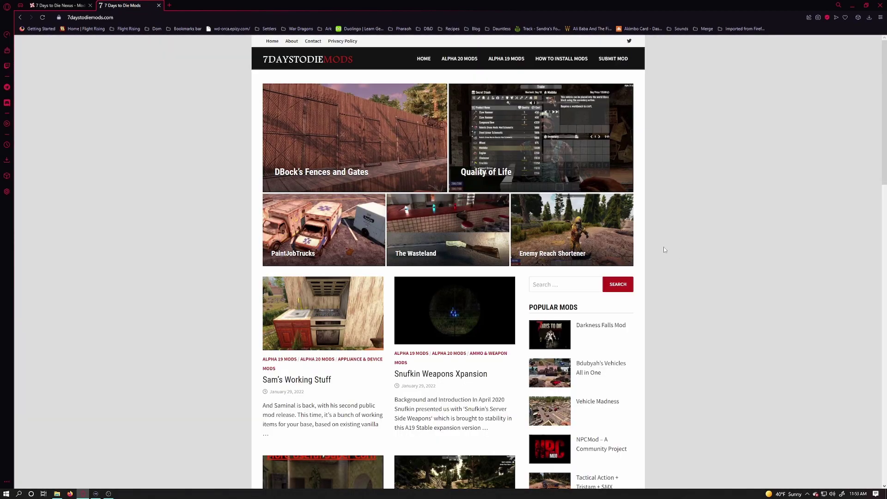
- From the Alpha 20 mods category, open the Snufkin Weapons Xpansion page and download its A20 version
left_click(459, 59)
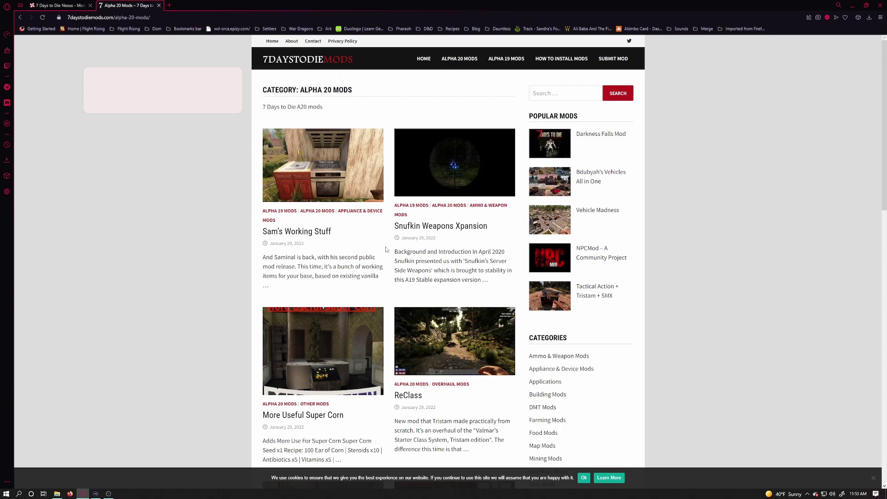
left_click(436, 230)
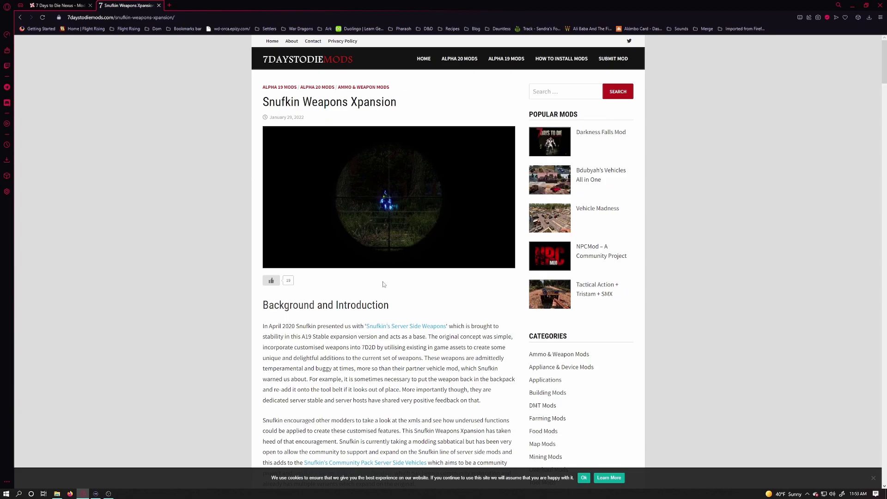
scroll(335, 298, "down", 6)
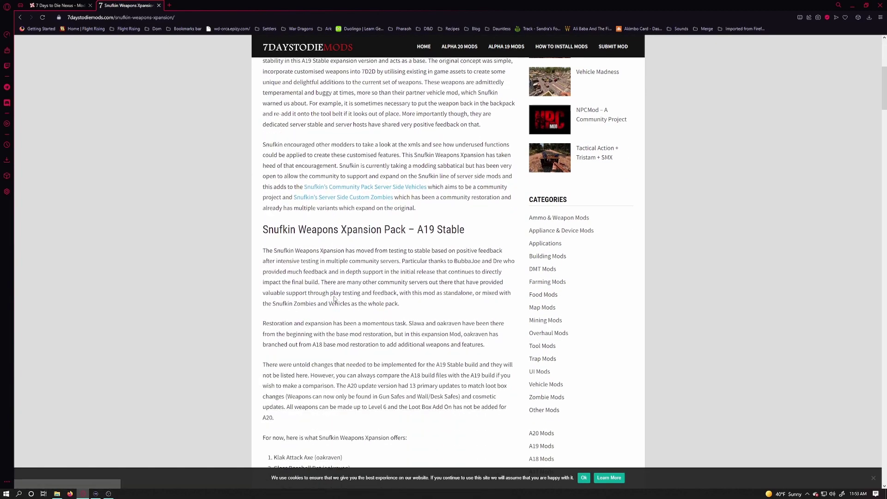
scroll(334, 296, "down", 3)
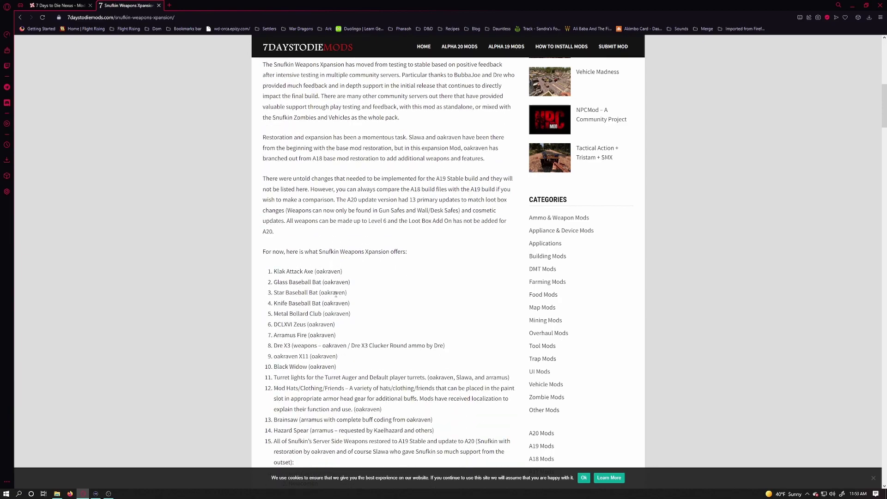
scroll(323, 319, "down", 10)
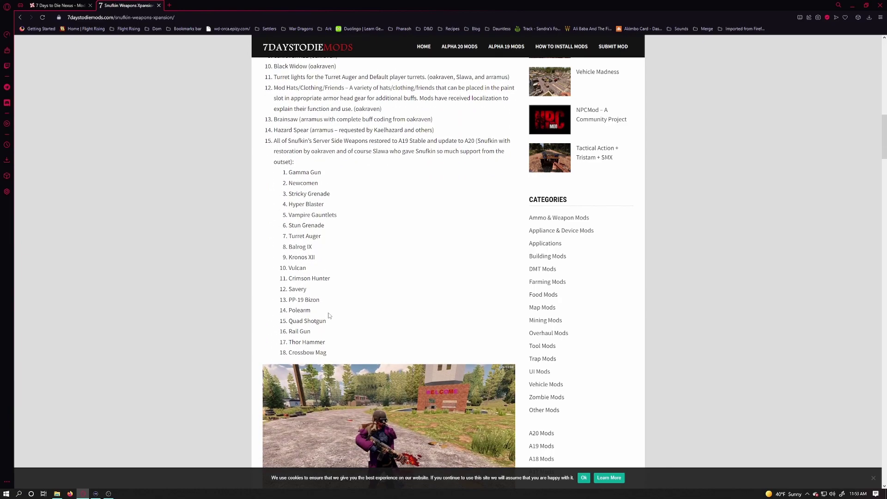
scroll(331, 312, "down", 12)
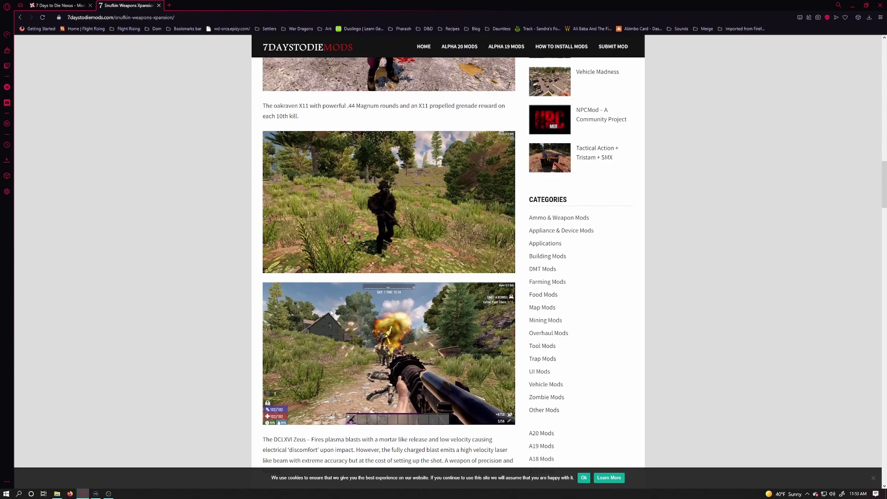
scroll(330, 312, "down", 10)
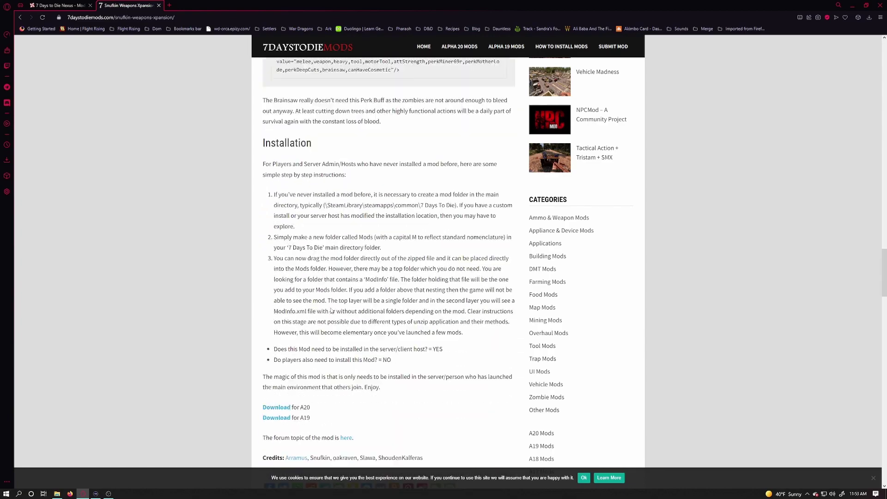
scroll(306, 300, "down", 2)
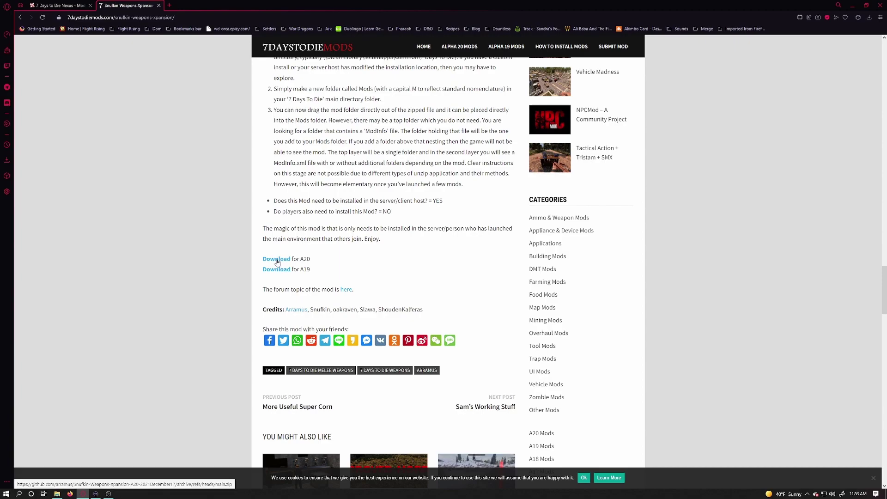
left_click(278, 260)
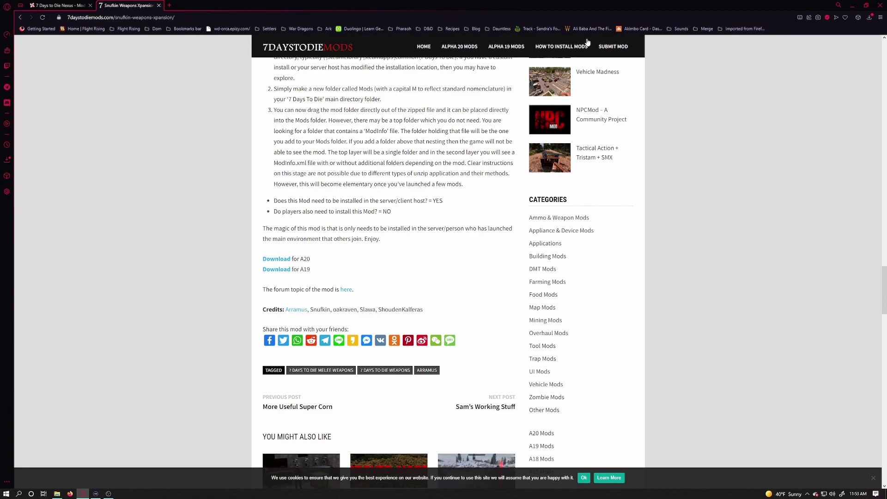
- Minimize the browser, bring up the Downloads folder in File Explorer, and refresh its file list
left_click(853, 8)
left_click(57, 493)
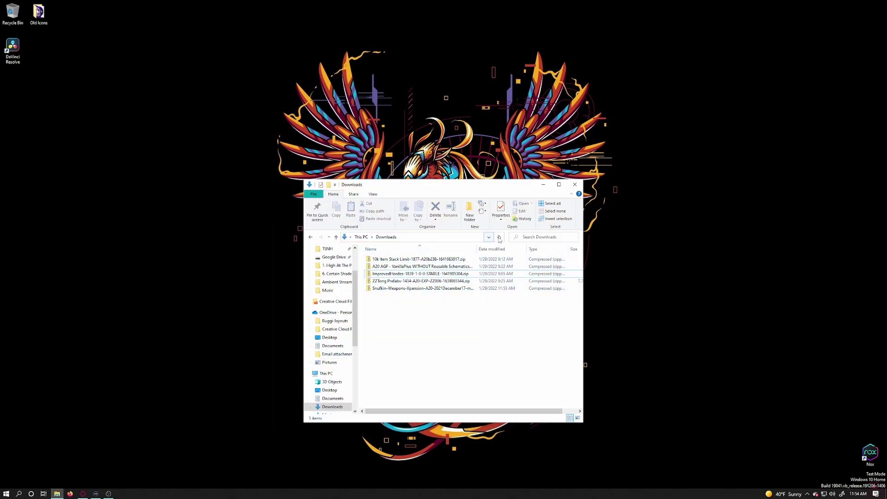
left_click(499, 237)
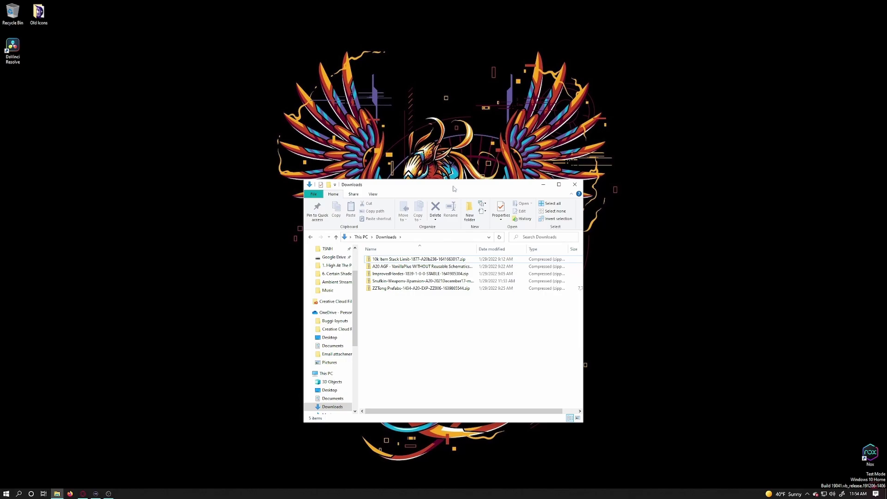
left_click_drag(452, 189, 262, 147)
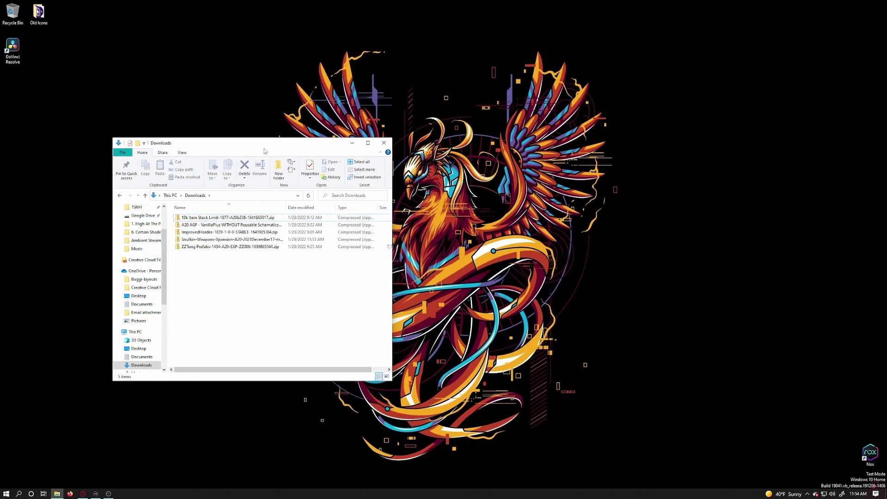
- Open a second File Explorer window at Steam's steamapps\common folder and place it beside the Downloads window
left_click(57, 493)
right_click(57, 493)
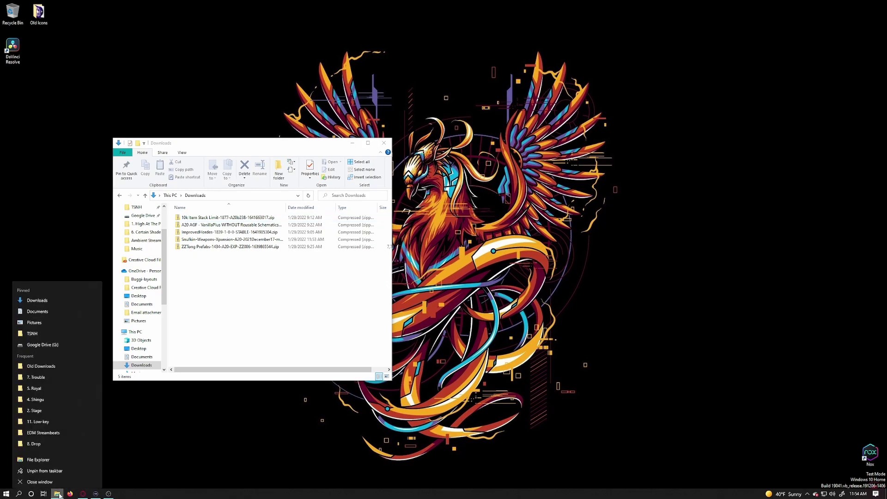
left_click(50, 462)
double_click(207, 227)
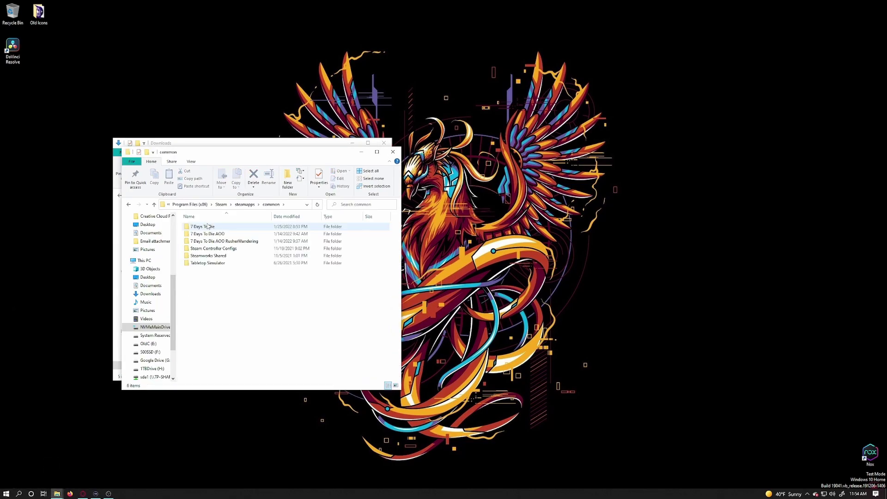
left_click_drag(273, 155, 555, 146)
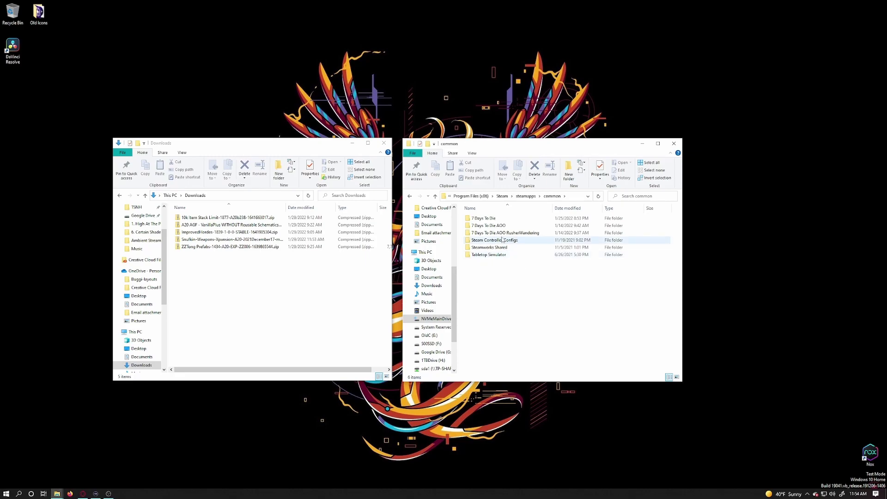
- Duplicate the 7 Days To Die game folder within the common folder
left_click(487, 219)
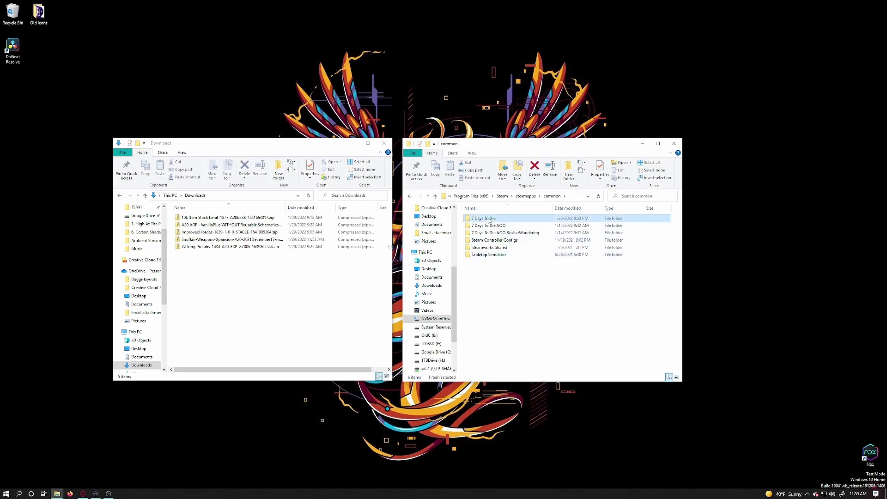
right_click(501, 221)
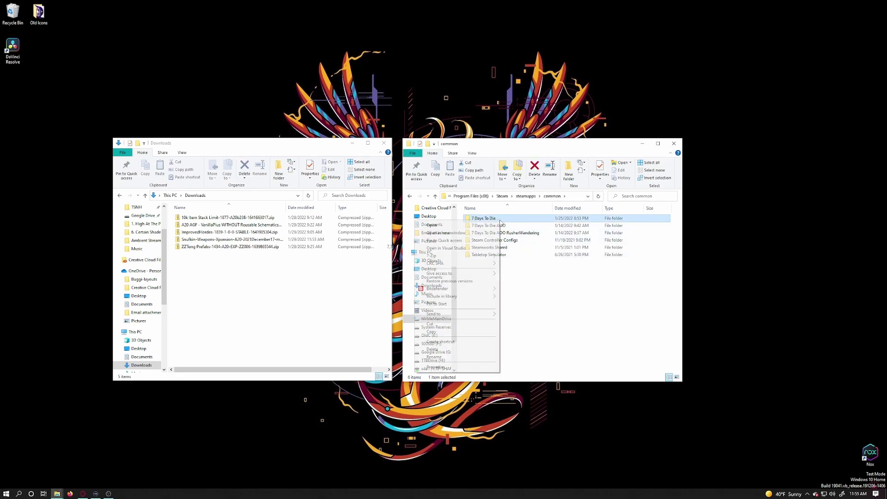
left_click(443, 332)
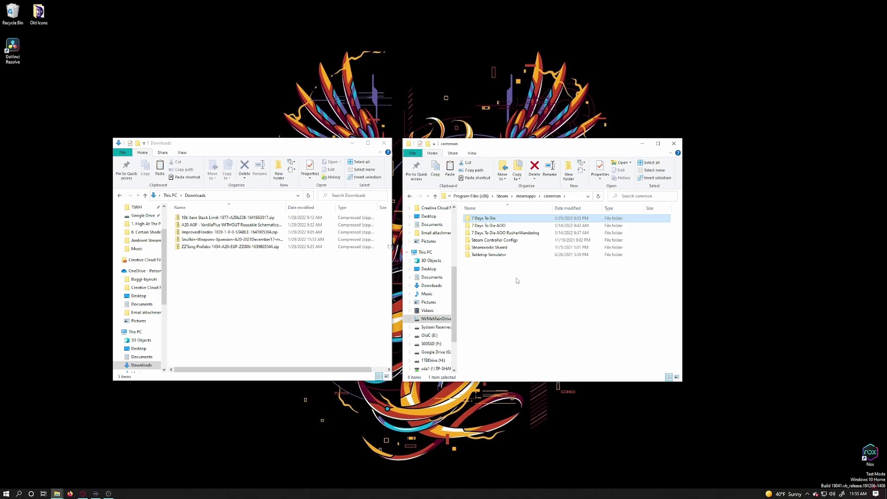
left_click(516, 280)
right_click(514, 283)
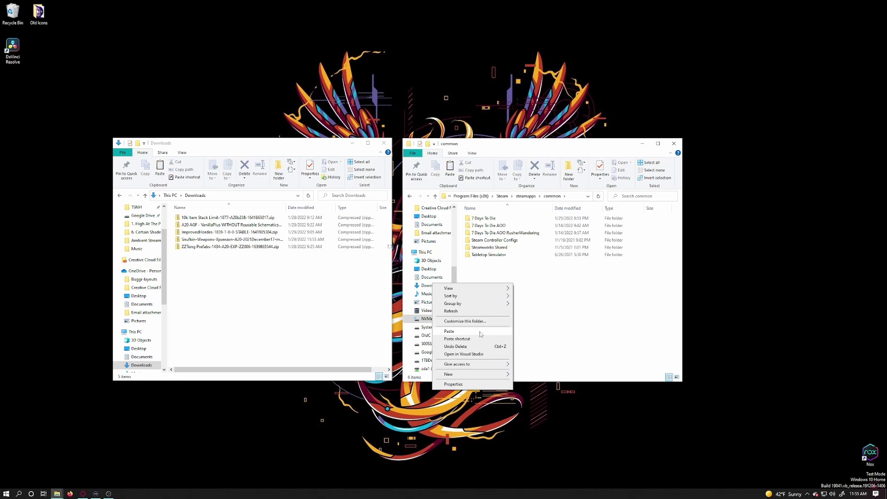
left_click(449, 331)
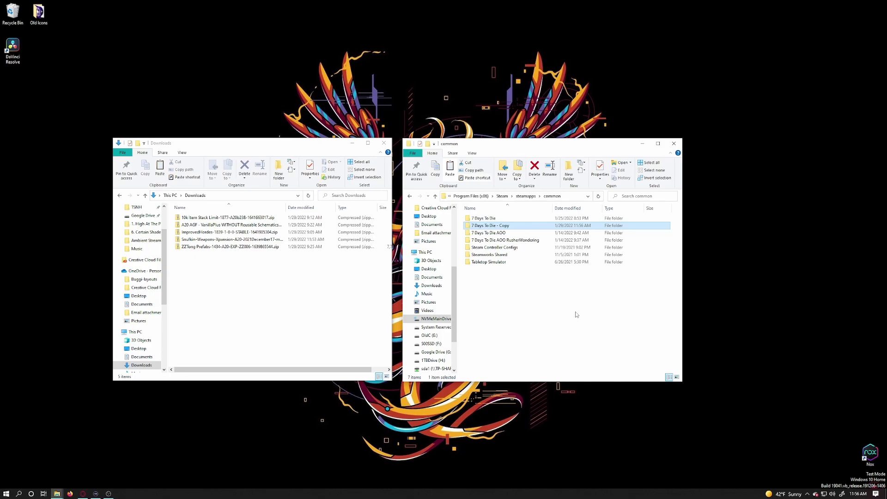
- Rename the copied game folder as 7 Days To Die Modded and open it
right_click(505, 227)
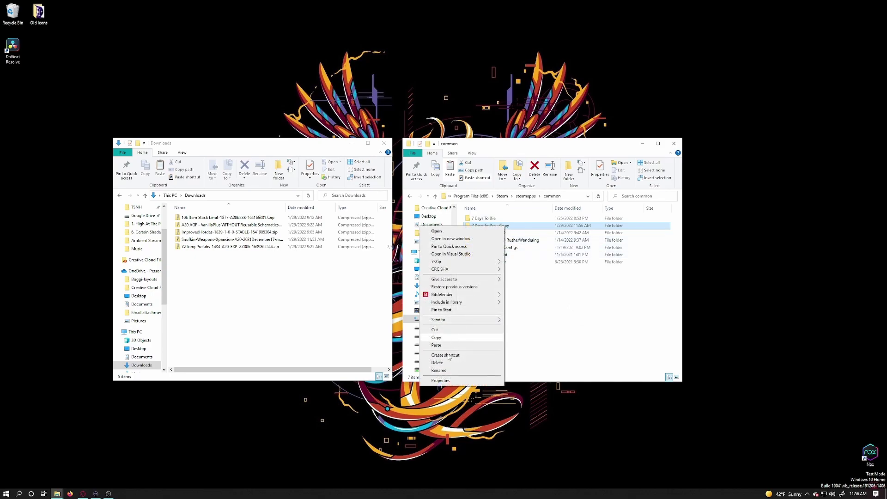
left_click(441, 371)
key("End")
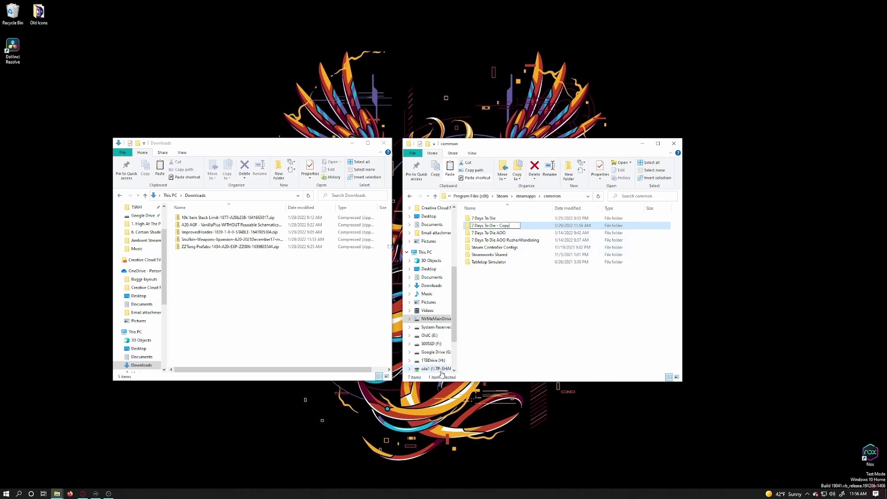
key("BackSpace")
key("BackSpace")
key("BackSpace")
key("BackSpace")
type("Modded")
key("Return")
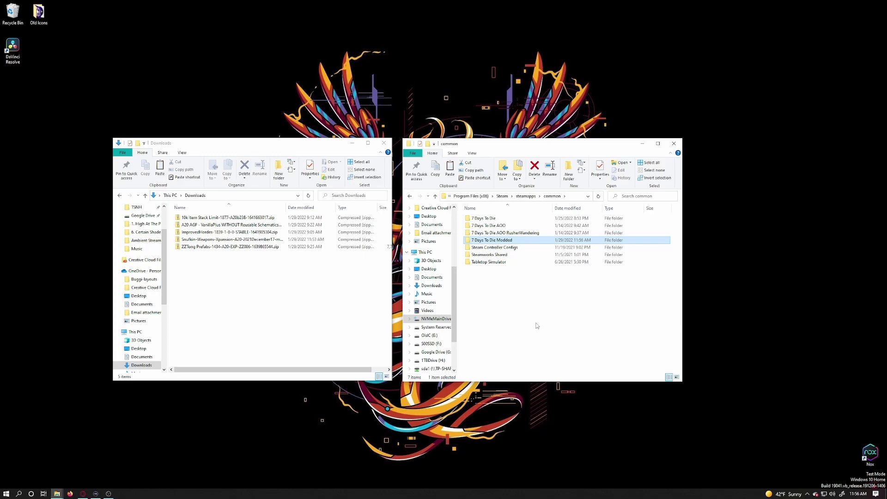
double_click(508, 240)
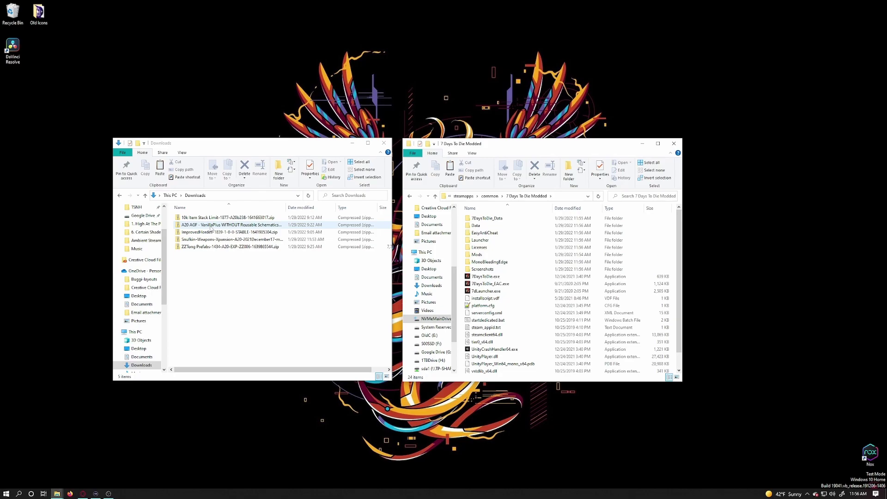
- Open the downloaded A20 AGF VanillaPlus archive with 7-Zip and go into its AGF-A20VanillaPlus1.05_variant folder
left_click(220, 225)
right_click(220, 226)
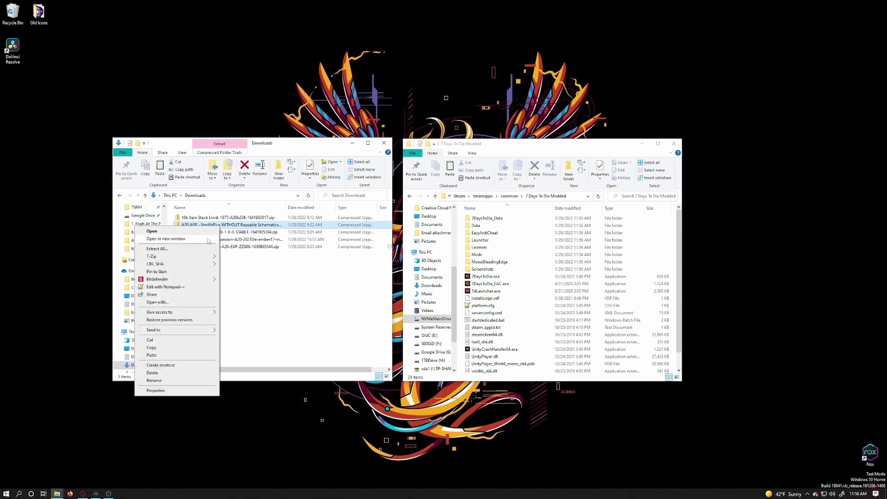
mouse_move(206, 260)
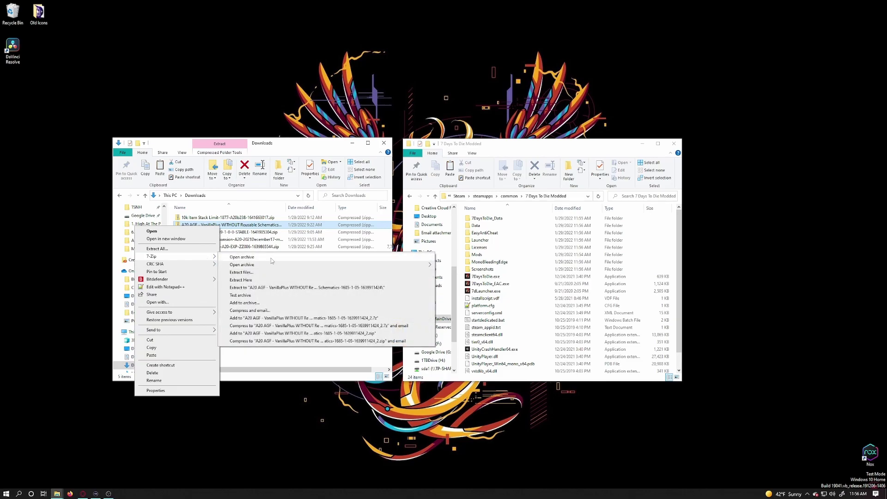
left_click(246, 257)
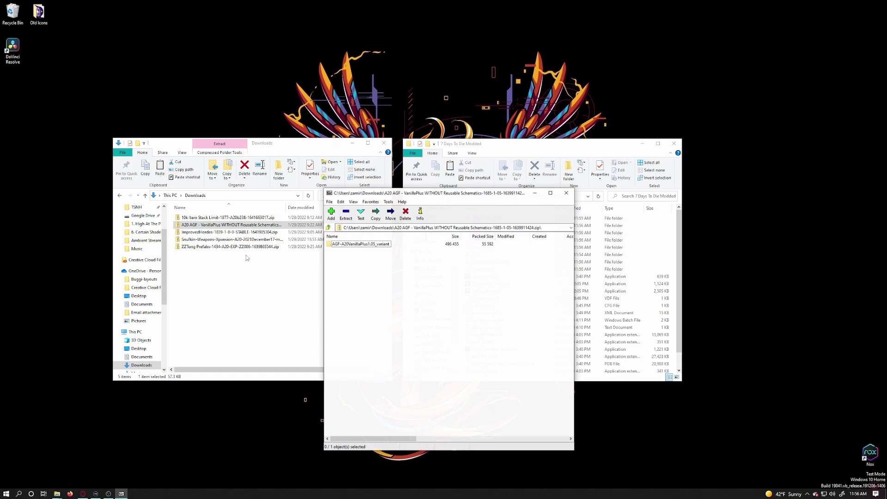
left_click_drag(471, 195, 298, 201)
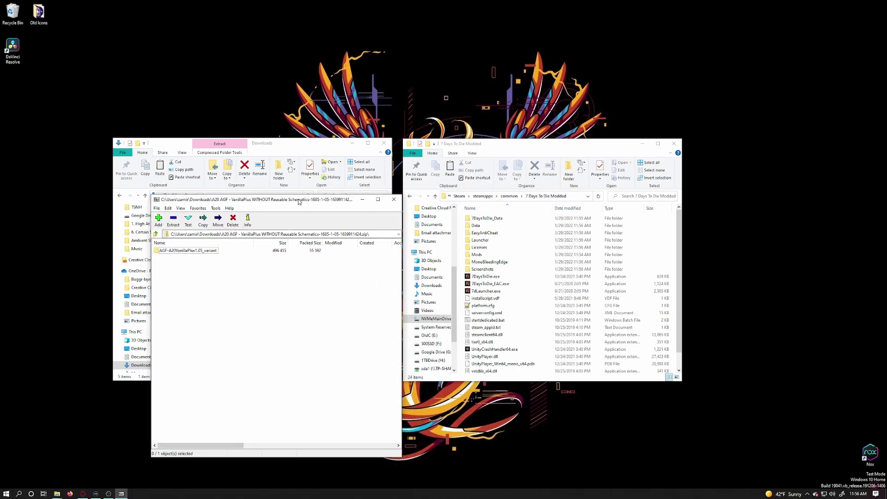
double_click(179, 251)
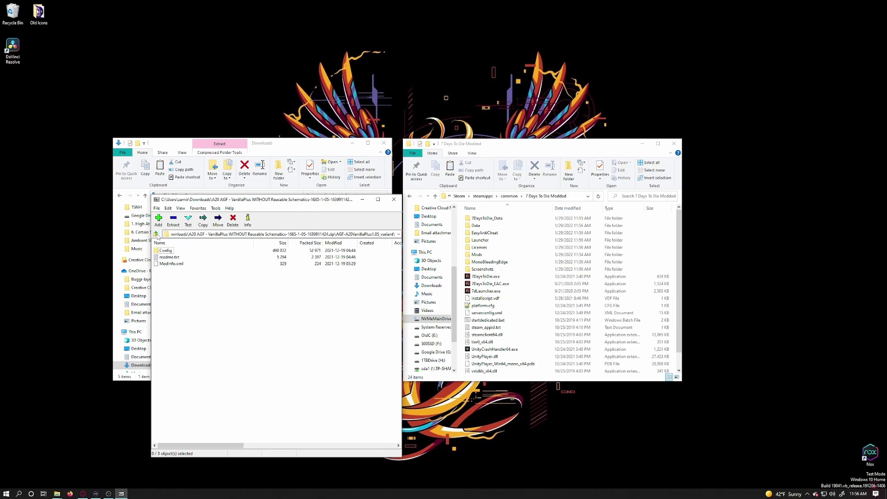
- Copy the AGF-A20VanillaPlus1.05_variant folder from the archive into the Mods folder of 7 Days To Die Modded
left_click(155, 234)
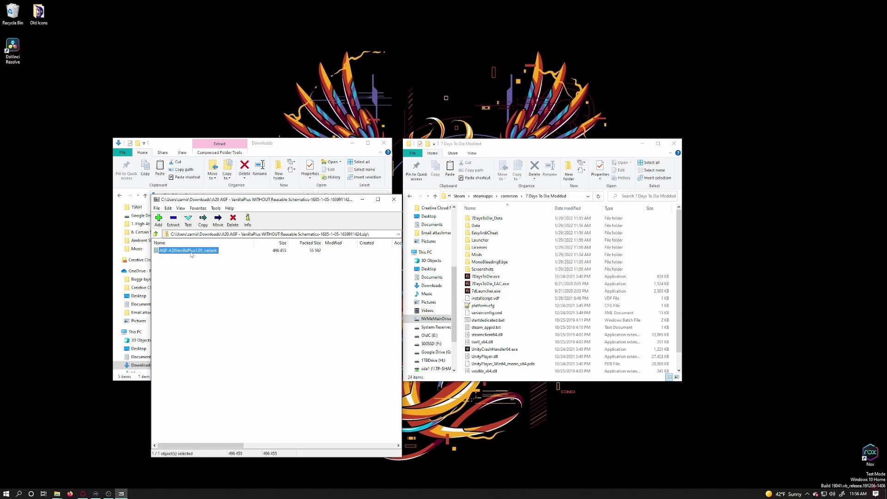
left_click(191, 253)
key("Escape")
left_click(479, 258)
double_click(479, 257)
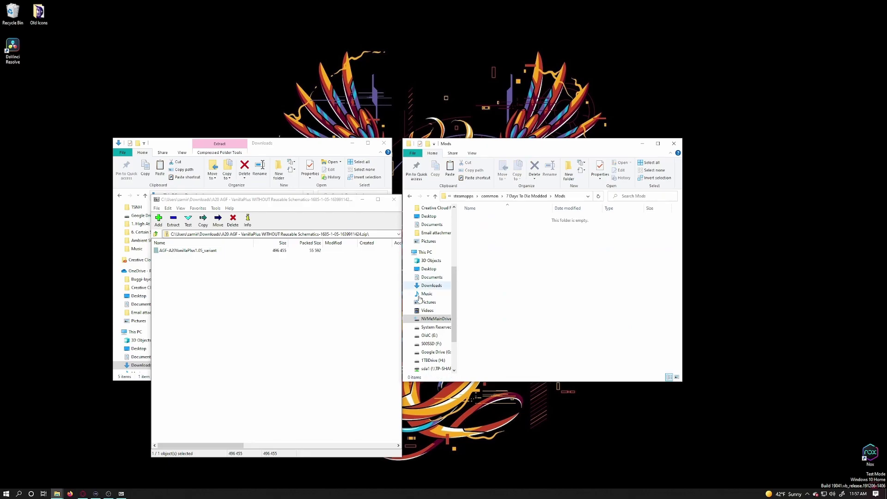
left_click(176, 268)
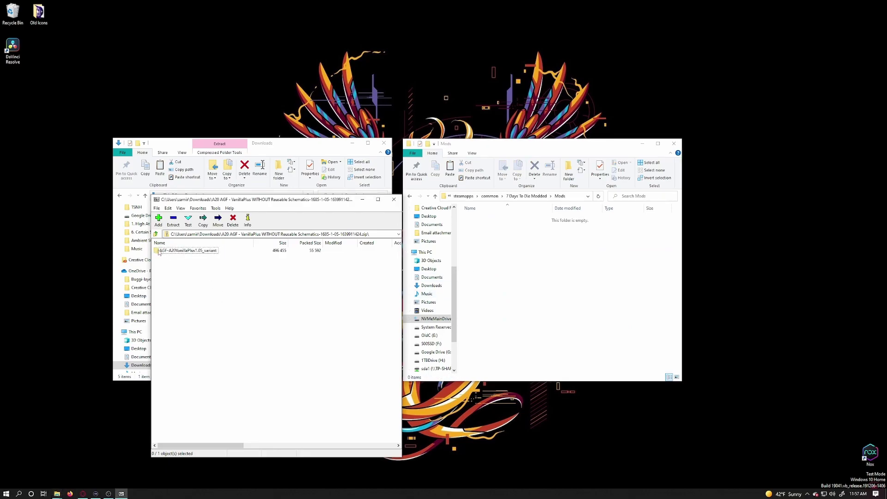
left_click_drag(157, 251, 564, 273)
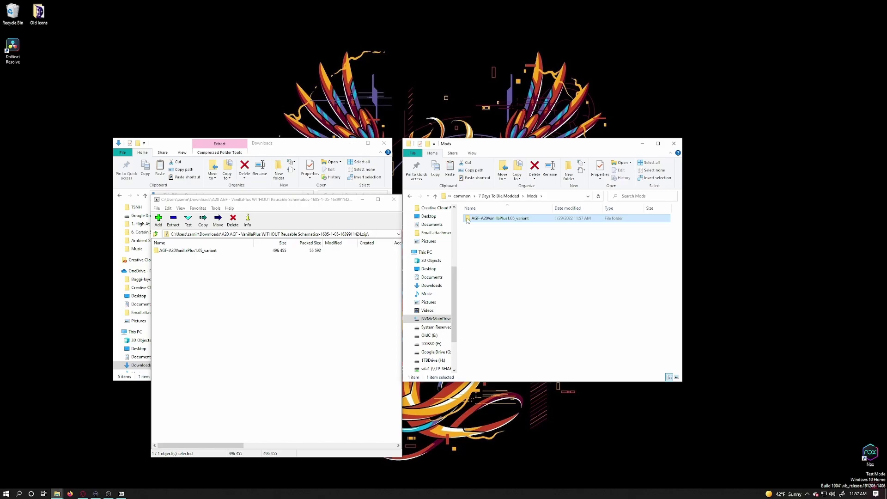
- Examine the copied AGF mod folder and its Config subfolder, return to Mods and close the AGF archive
double_click(467, 219)
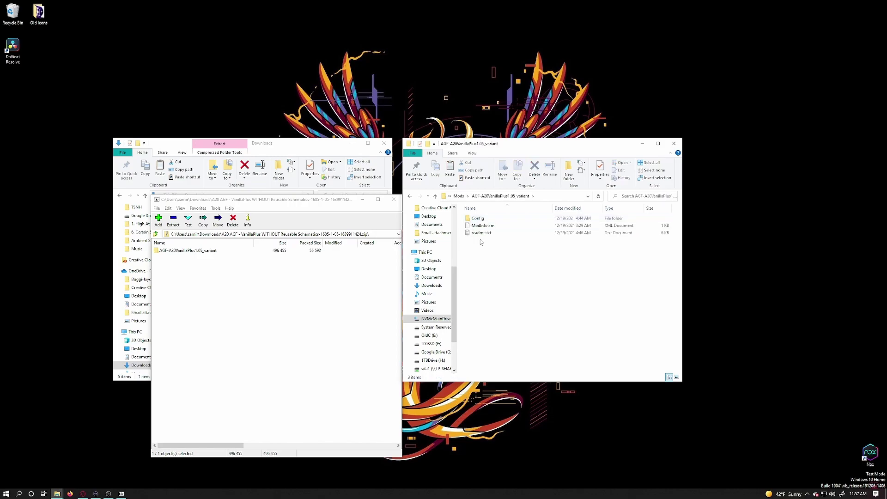
double_click(480, 223)
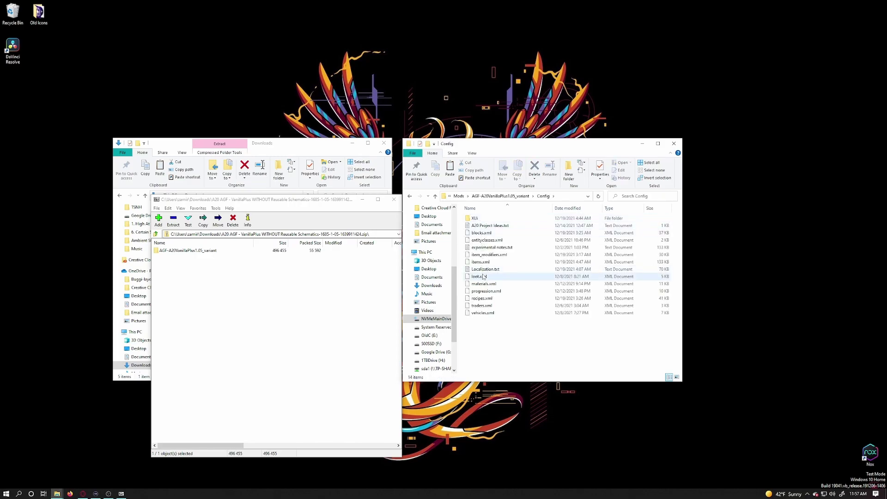
left_click(459, 196)
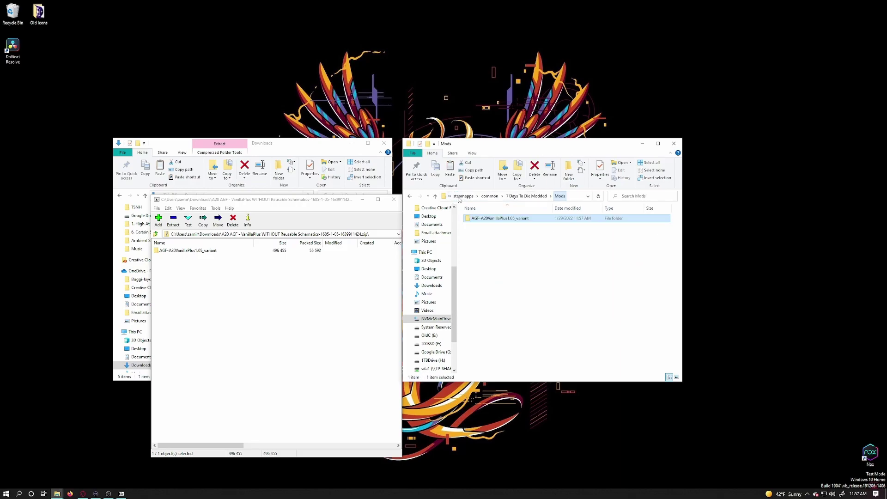
left_click(291, 313)
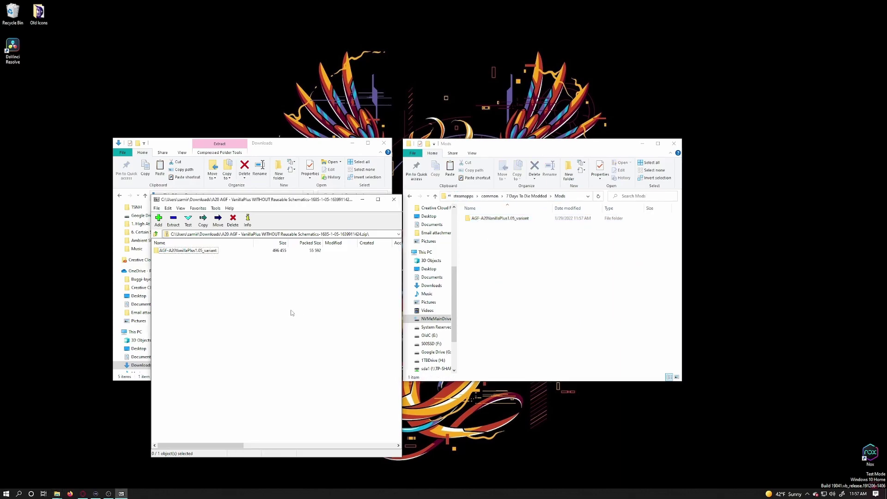
left_click(393, 199)
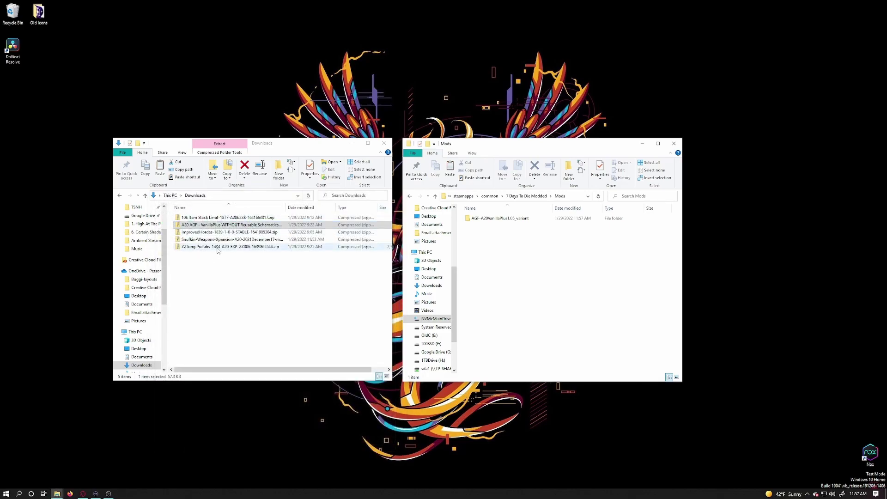
- Open the downloaded ZZTong Prefabs archive with 7-Zip and go into its ZZTong Prefabs folder
left_click(217, 248)
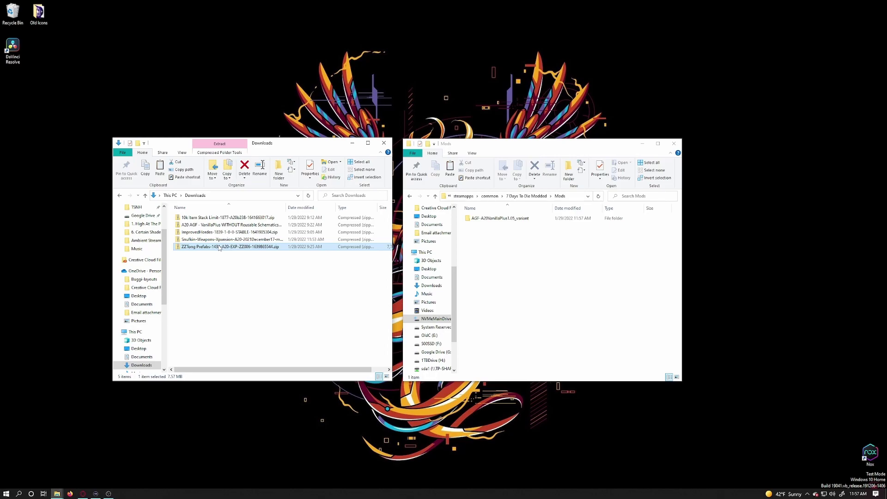
right_click(203, 250)
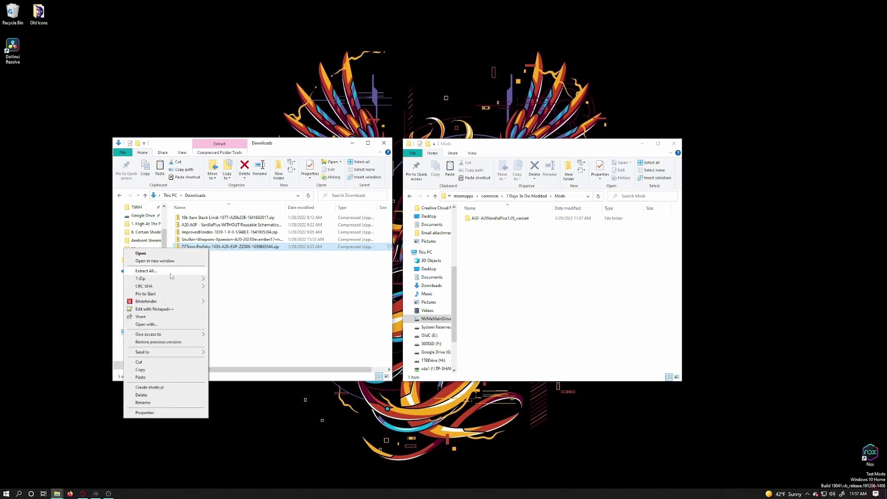
mouse_move(171, 277)
left_click(233, 279)
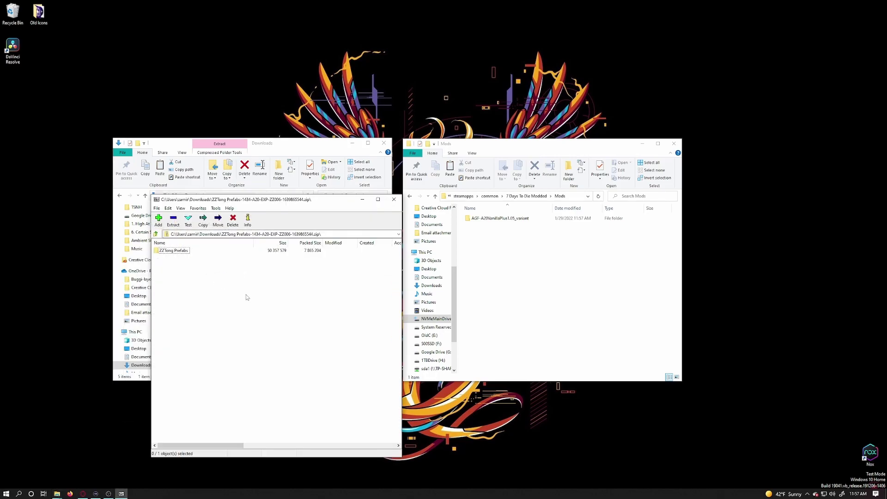
double_click(165, 250)
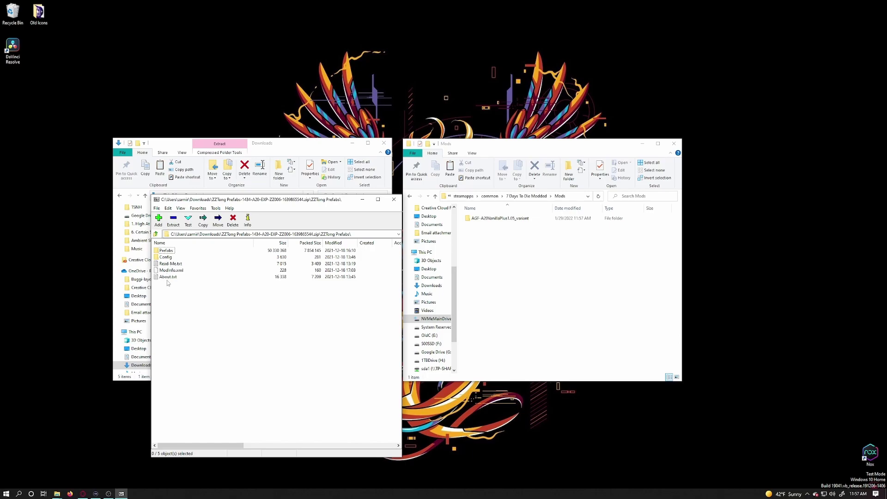
- Return to the archive's top level and copy the ZZTong Prefabs folder into the Mods folder
left_click(156, 234)
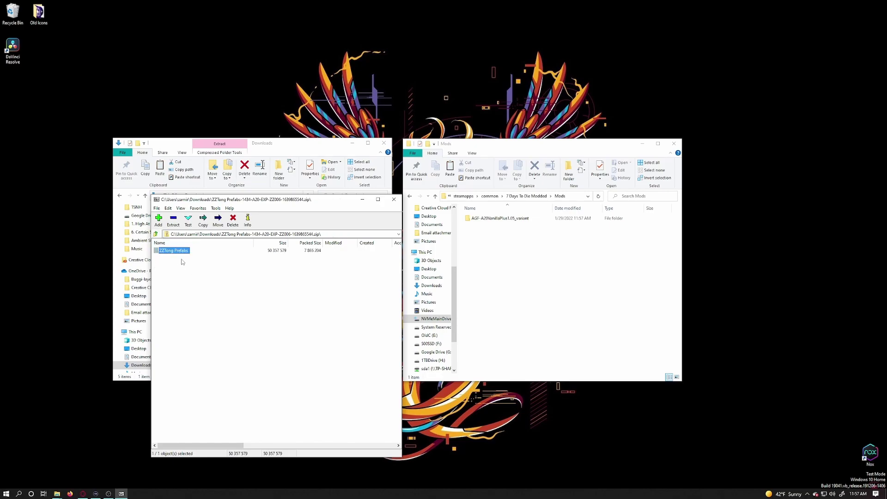
left_click(175, 263)
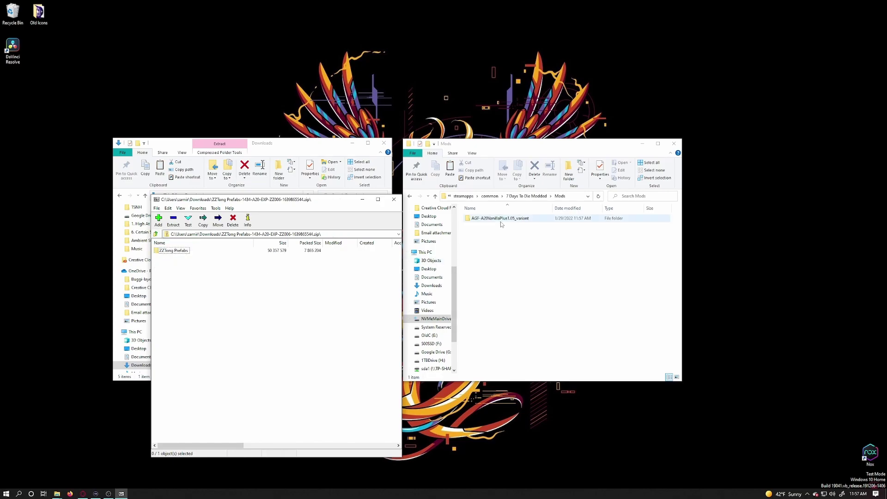
left_click(156, 251)
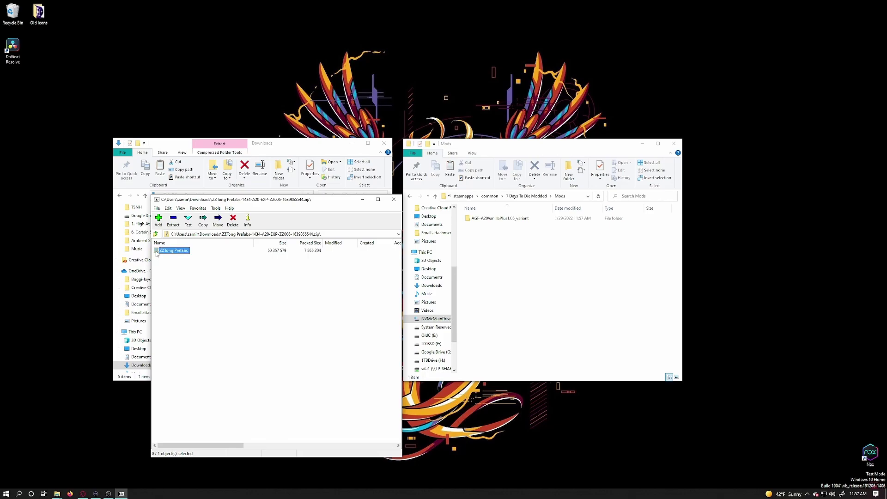
left_click_drag(156, 252, 491, 257)
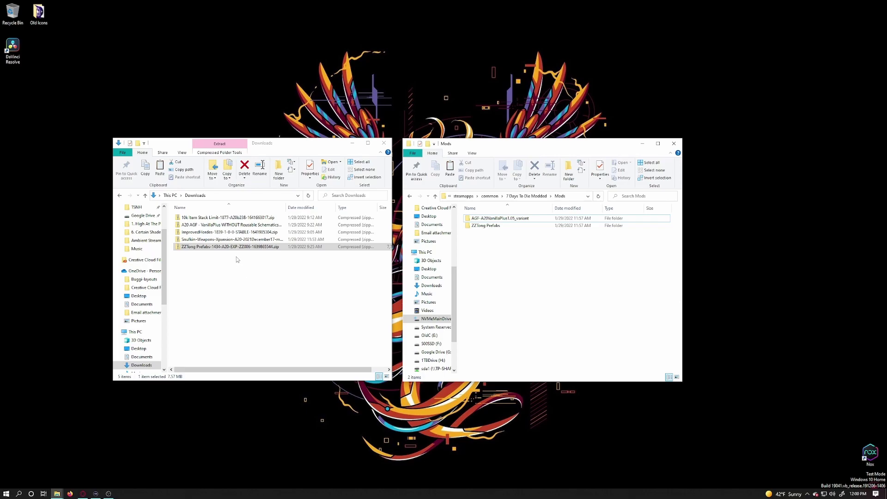
- Open the downloaded ImprovedHordes archive with 7-Zip and go into its ImprovedHordes folder
left_click(228, 233)
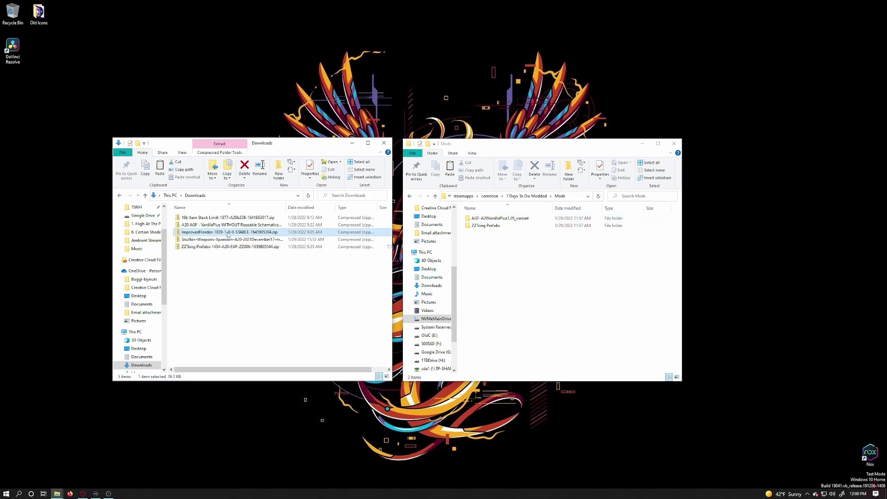
right_click(228, 233)
mouse_move(199, 263)
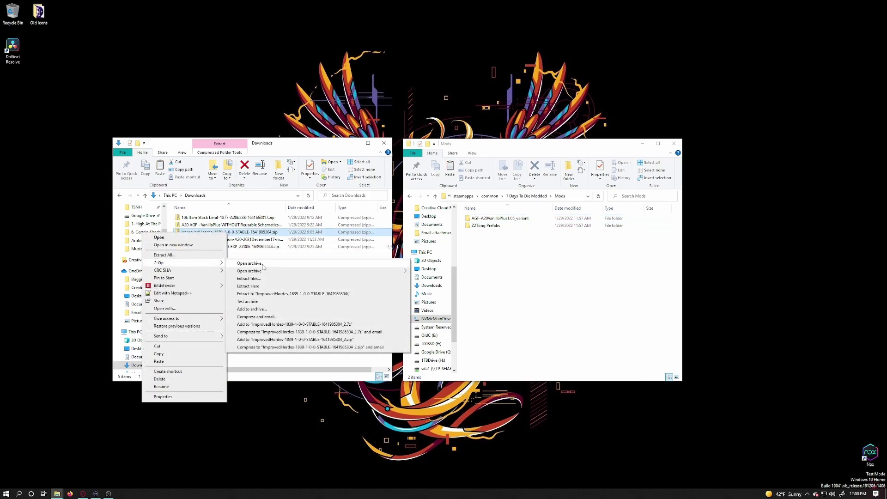
left_click(242, 263)
double_click(183, 252)
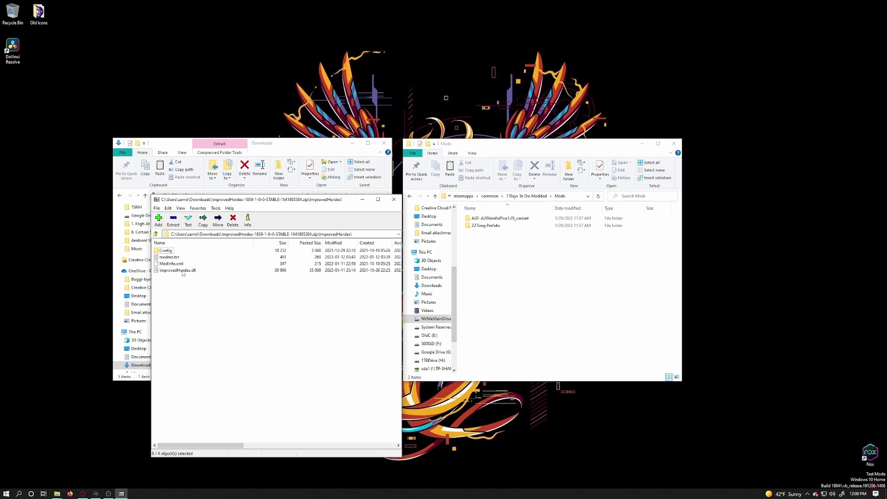
- Copy the whole ImprovedHordes folder from the archive into the Mods folder and close the archive
left_click(156, 234)
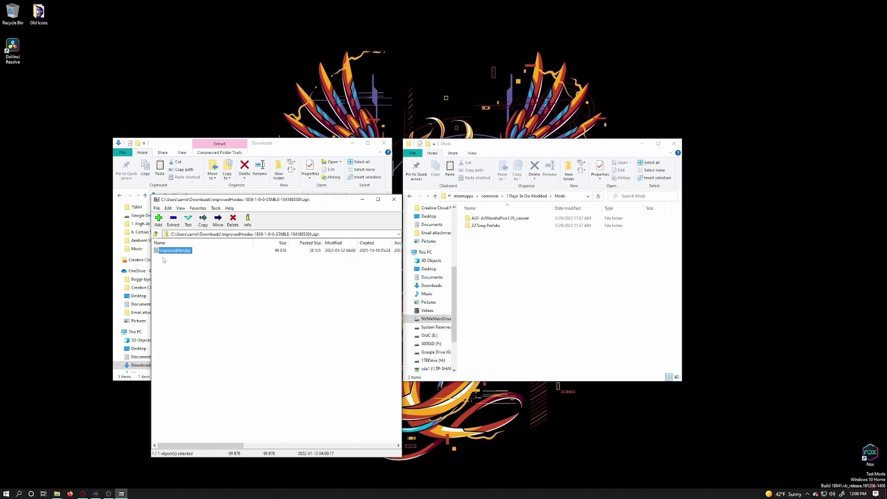
left_click(497, 250)
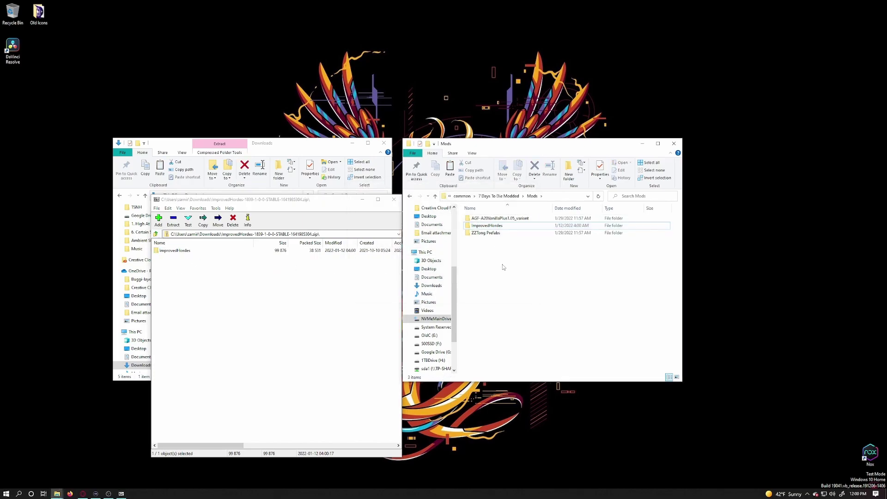
left_click(332, 206)
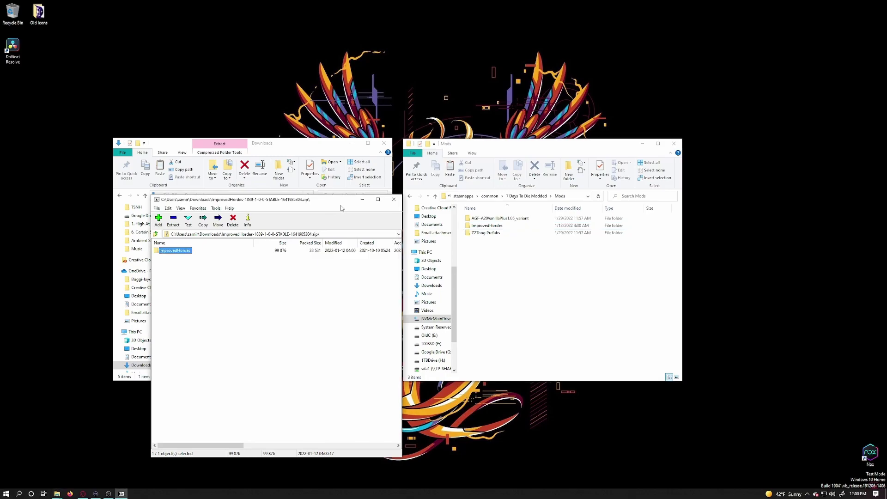
left_click(394, 200)
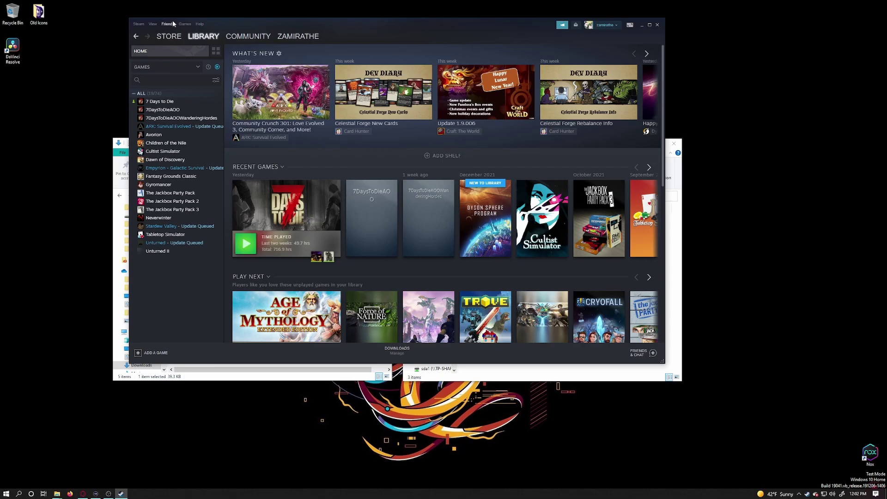
- In Steam, start adding a non-Steam game to the library and browse for its program file
left_click(184, 23)
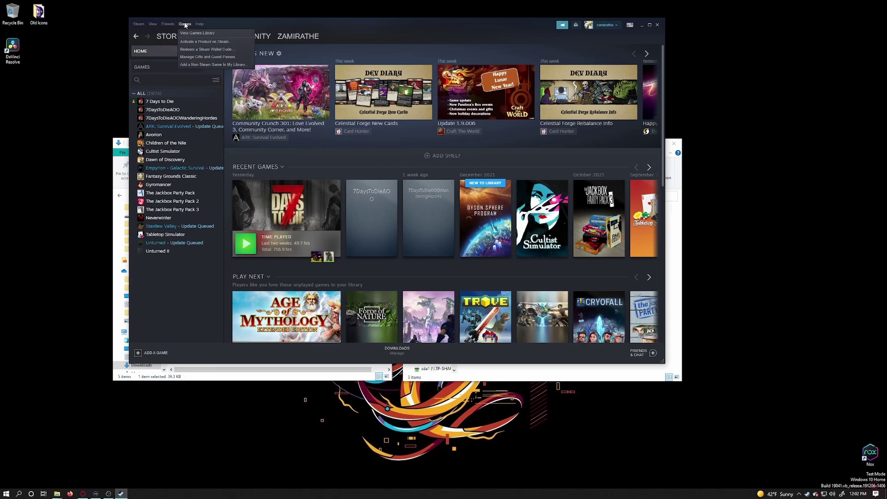
left_click(203, 64)
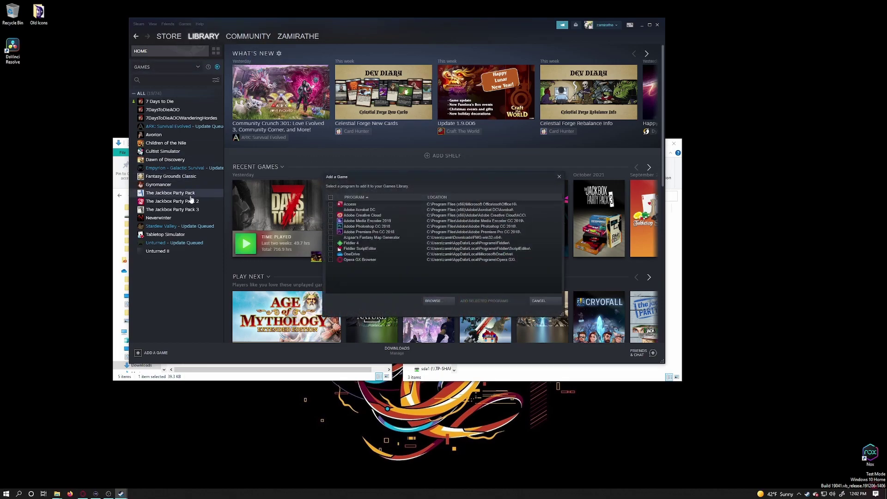
left_click(441, 303)
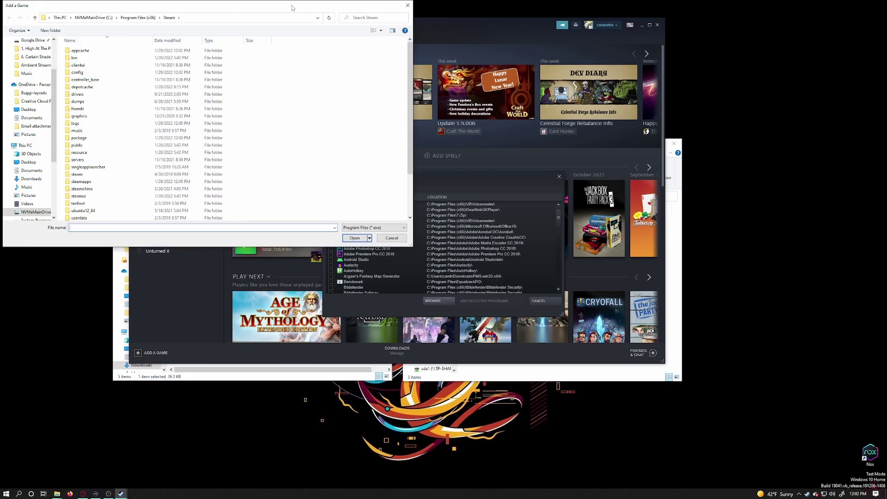
left_click_drag(294, 8, 470, 119)
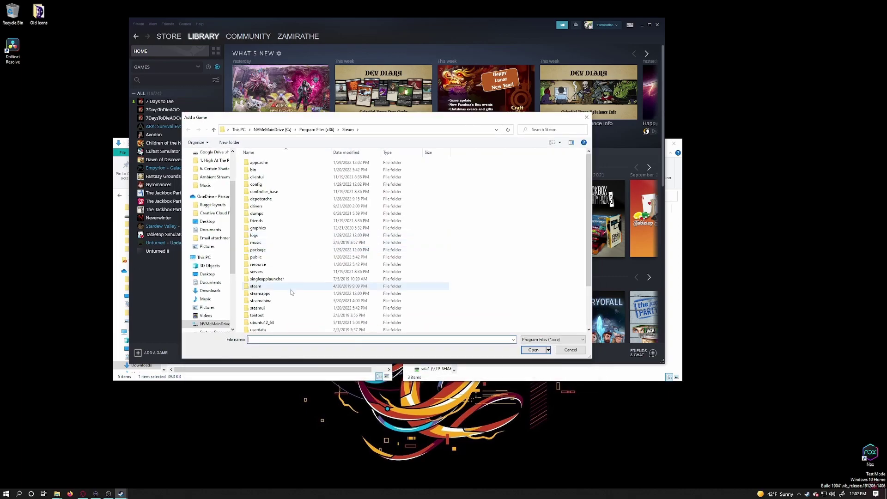
- Add 7dLauncher.exe from steamapps\common\7 Days To Die Modded to the Steam library
double_click(276, 294)
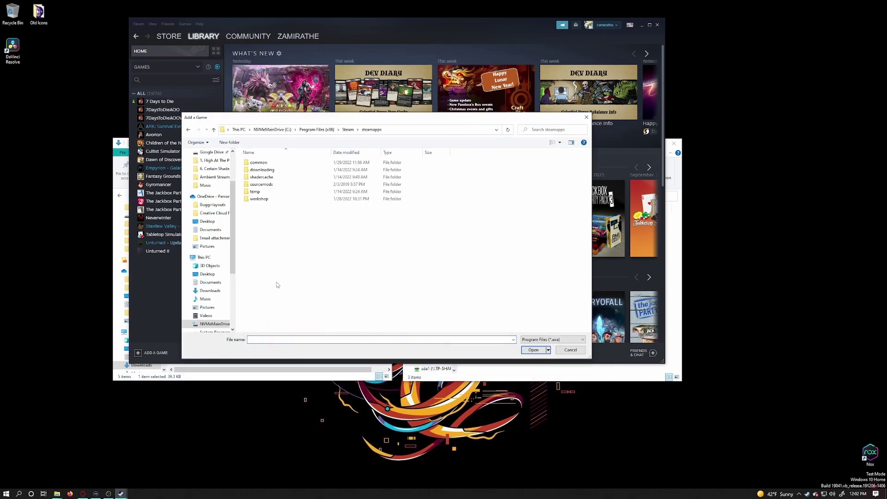
double_click(274, 162)
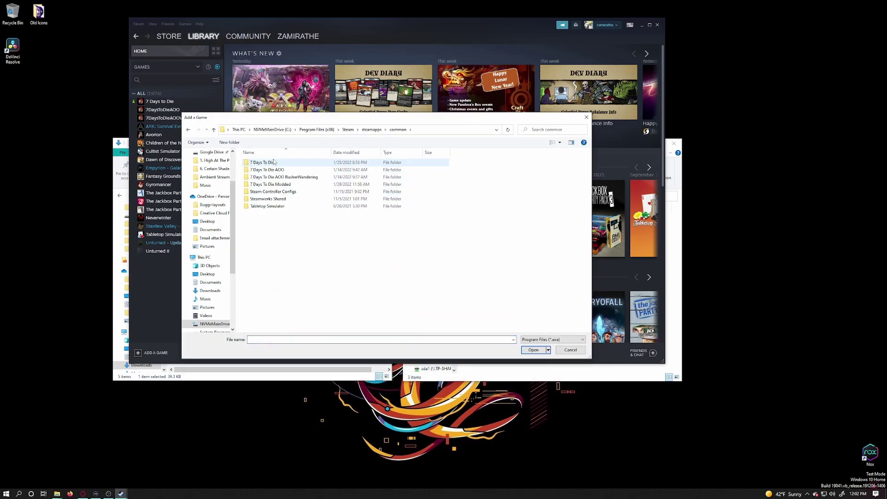
double_click(286, 185)
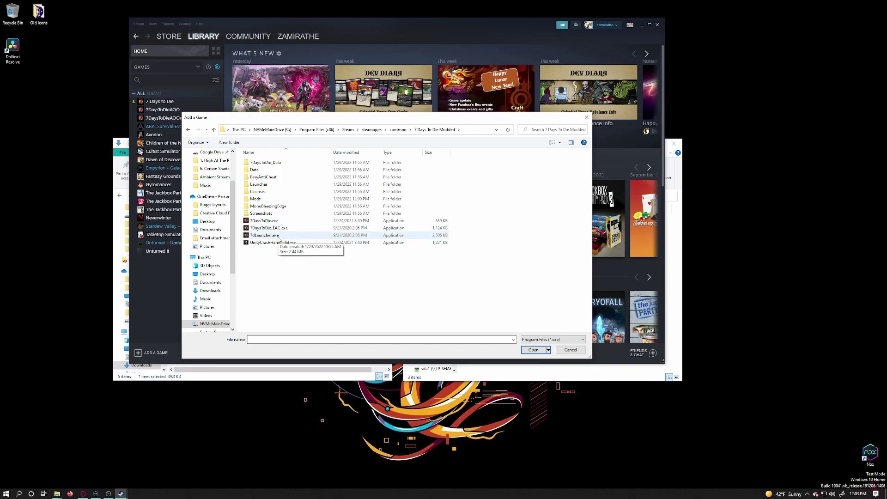
left_click(277, 236)
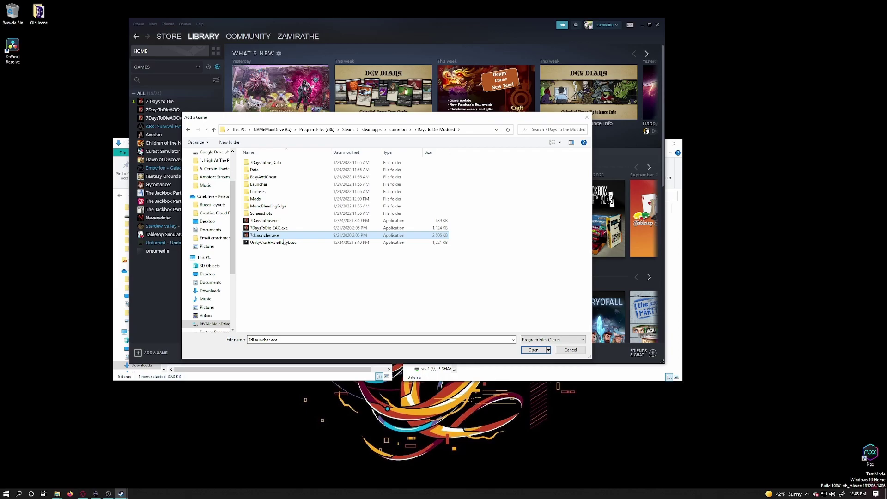
left_click(531, 350)
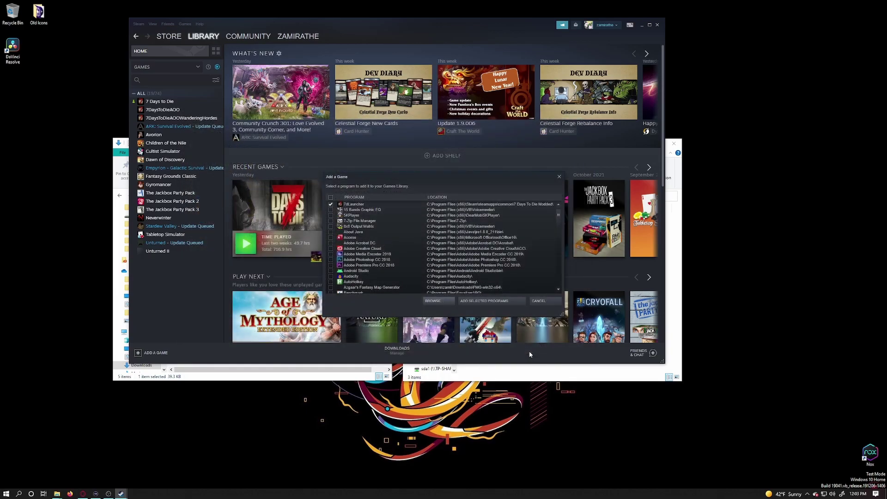
left_click(514, 301)
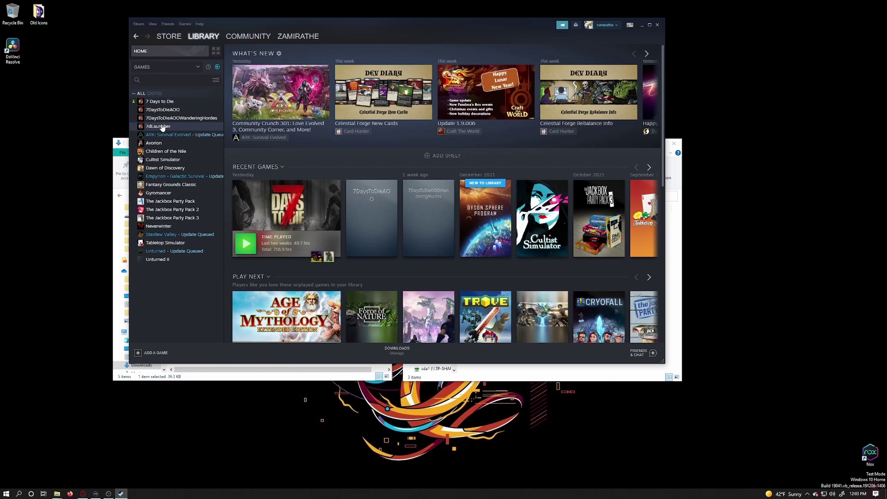
- Rename the 7dLauncher shortcut in the Steam library to 7DaysToDieModded and close its properties
left_click(161, 126)
right_click(161, 125)
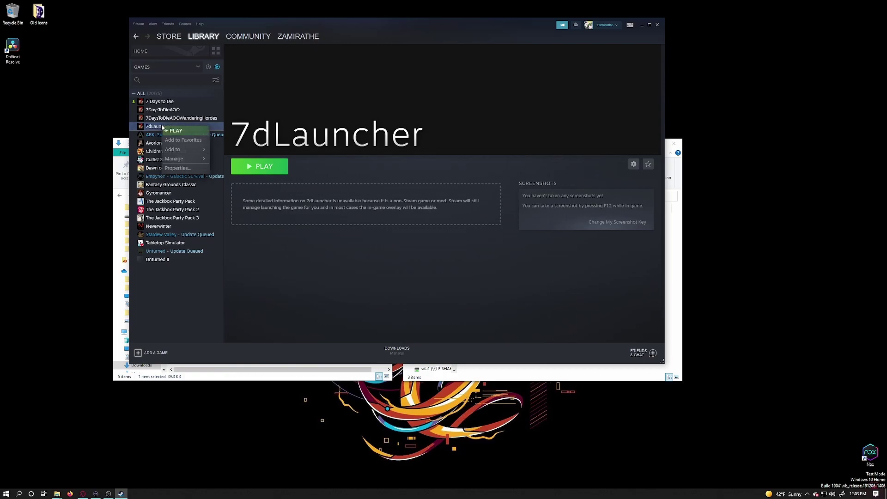
left_click(174, 169)
left_click_drag(437, 185, 409, 185)
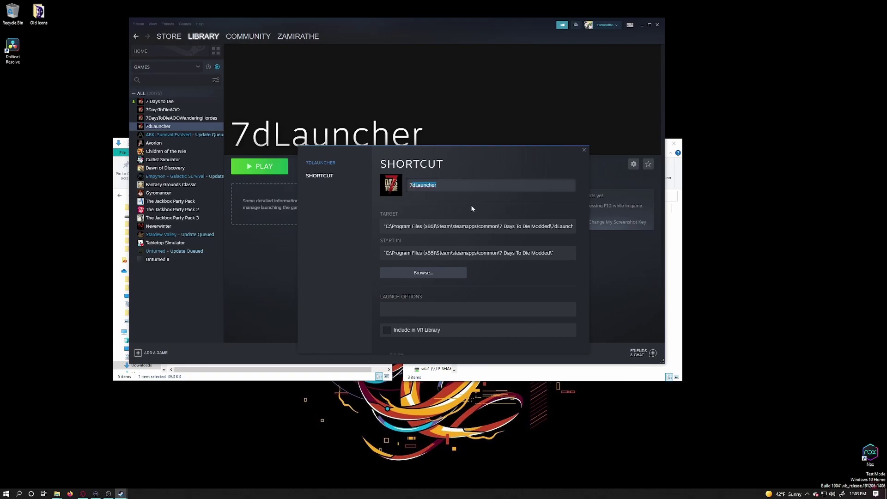
type("7DaysTo")
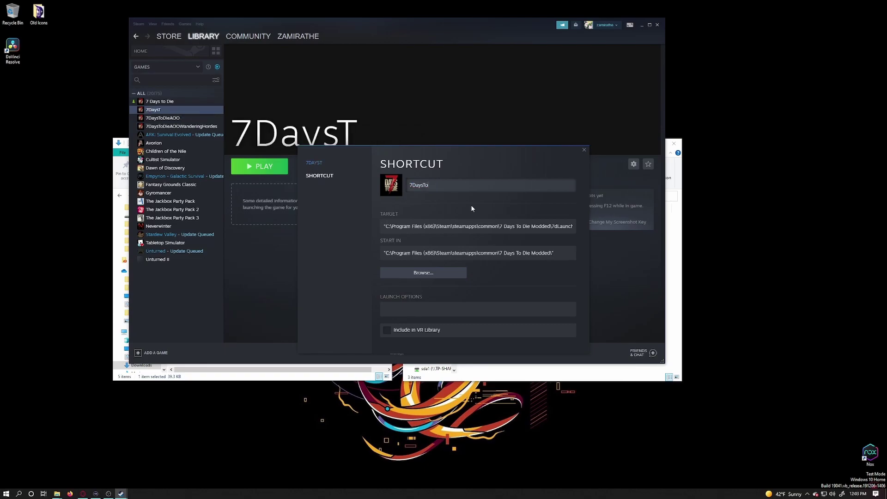
type("DieModded")
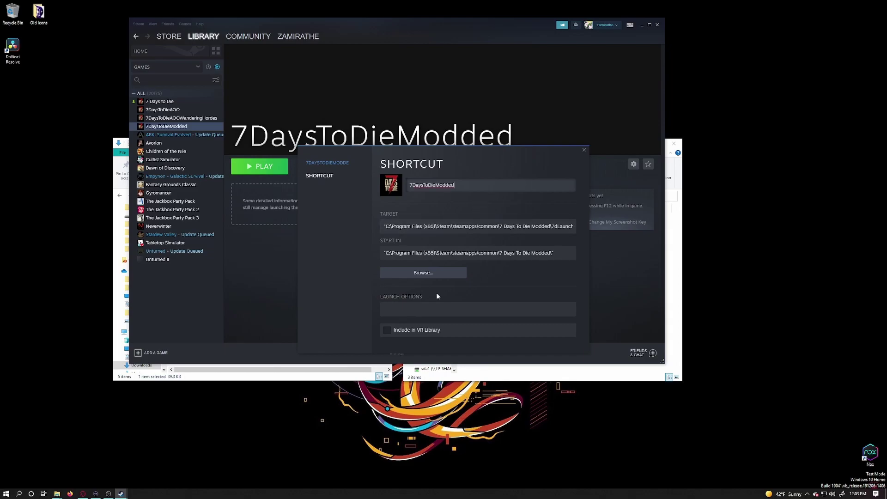
left_click(584, 151)
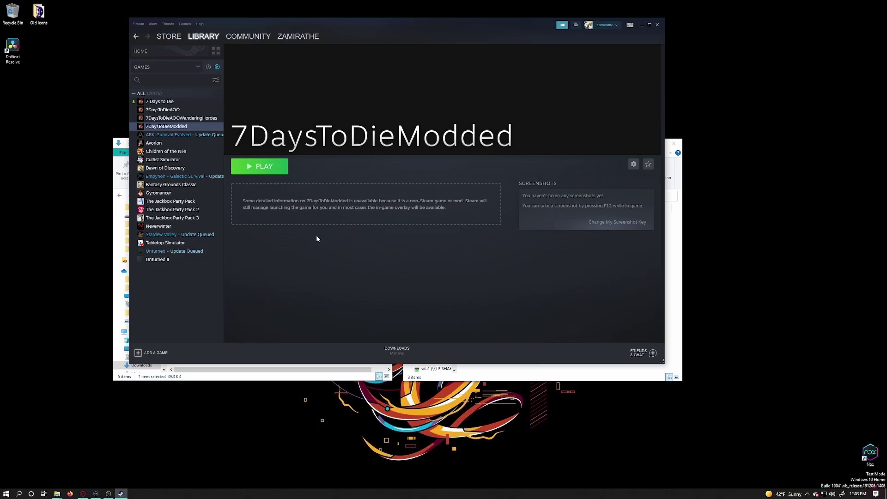
- Launch 7DaysToDieModded from Steam, running it with the launcher options saved as default, and open the new game setup
left_click(261, 166)
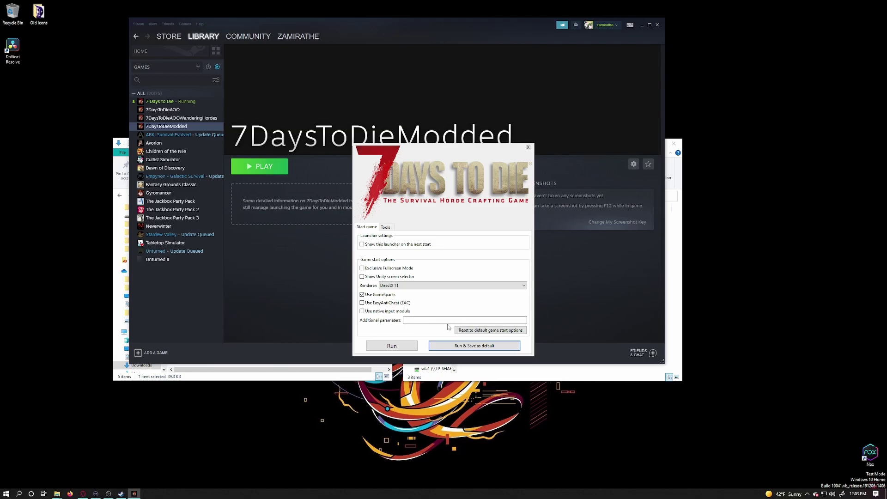
left_click(464, 348)
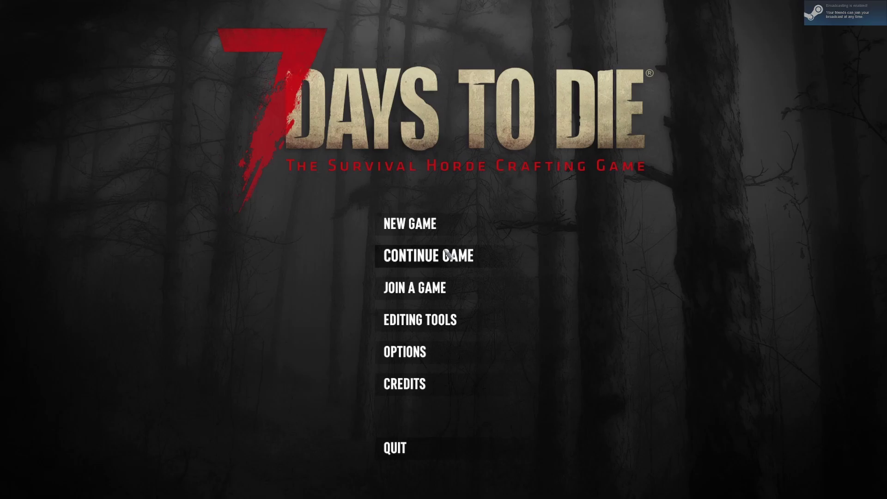
left_click(424, 229)
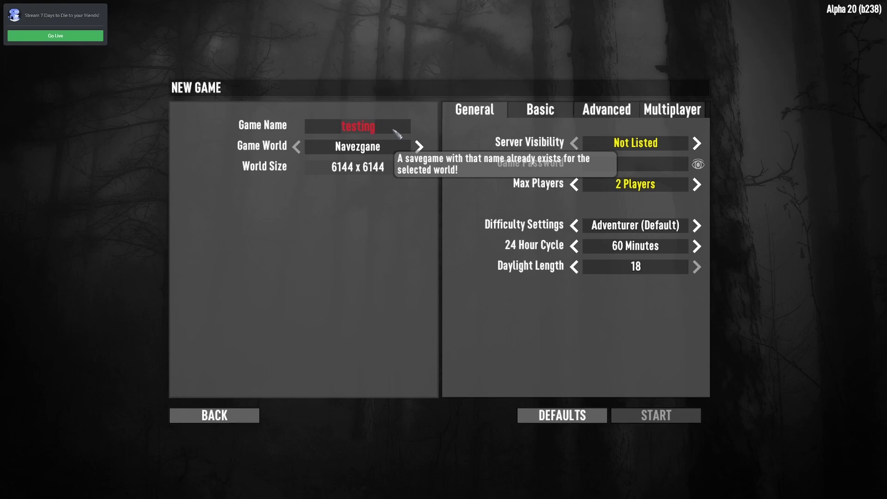
- Start a new Navezgane game named moddedtest and allow the game through Windows Defender Firewall on private networks
left_click(394, 131)
type("moddedtest")
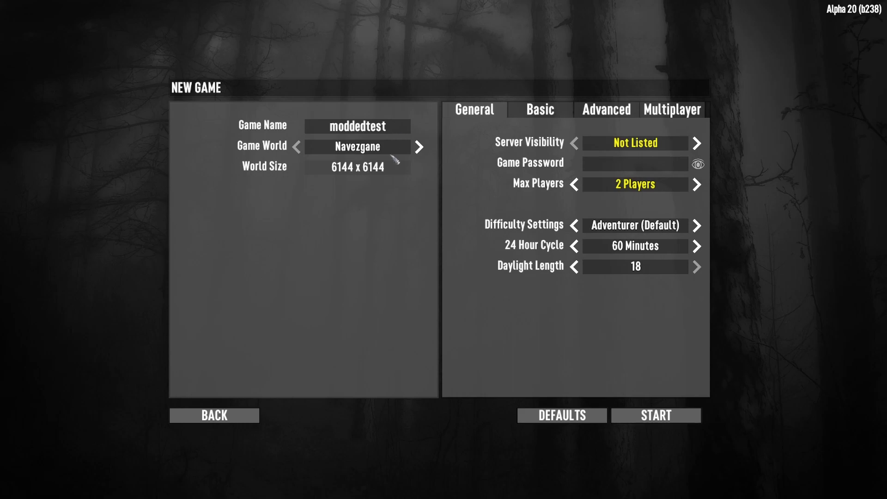
left_click(658, 415)
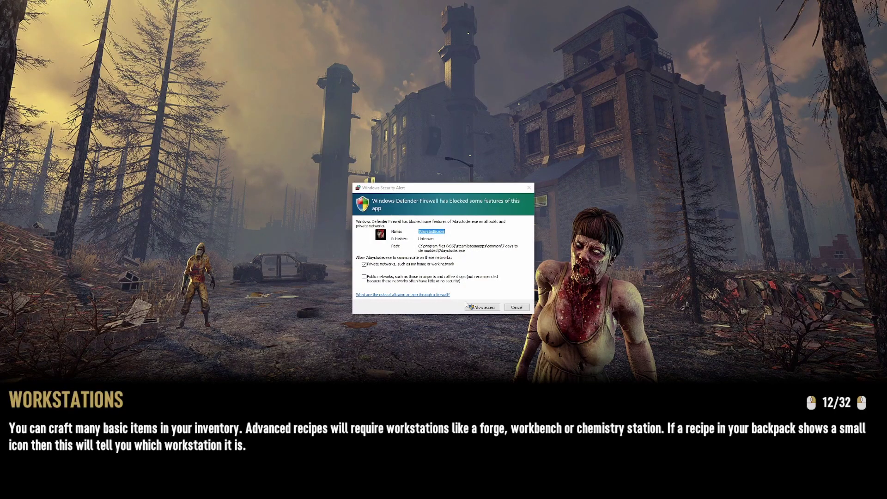
left_click(481, 307)
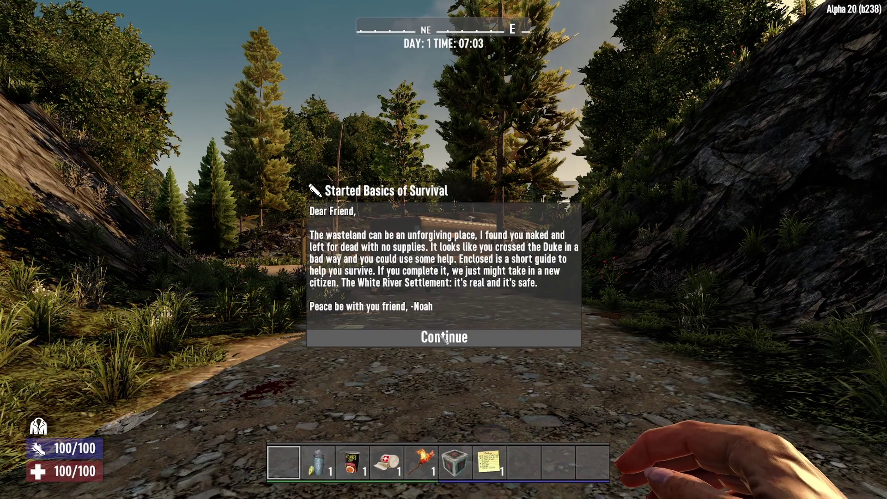
- Dismiss the opening quest messages and enable the creative menu with the console command cm
left_click(445, 339)
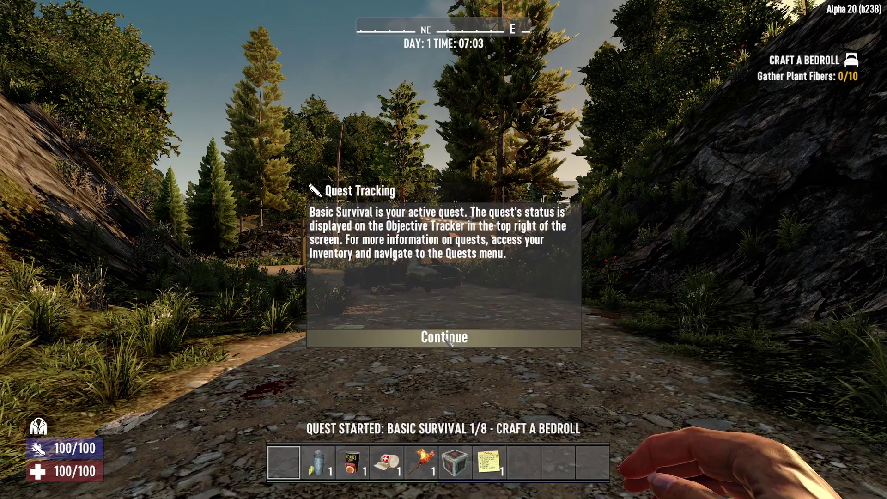
left_click(446, 338)
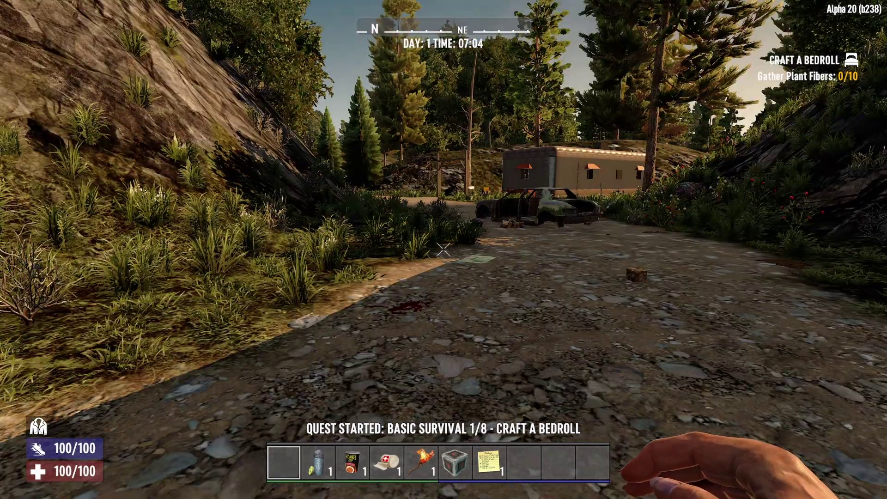
key("Tab")
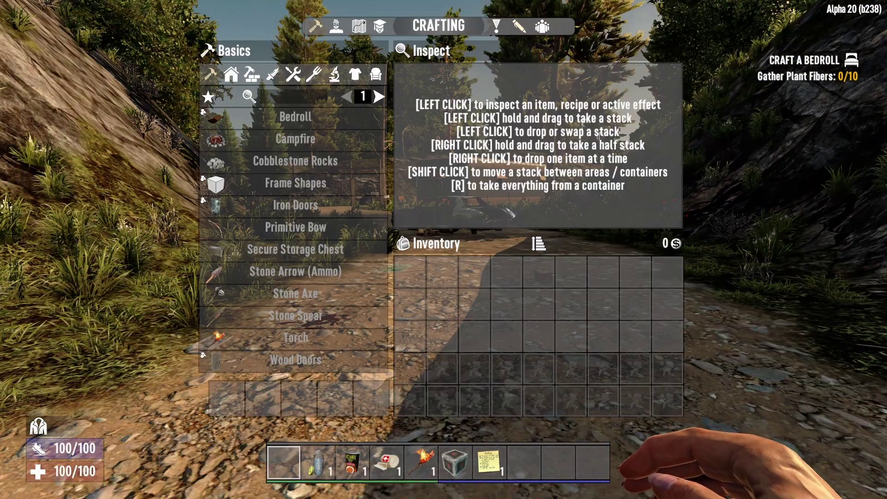
key("F1")
type("cm")
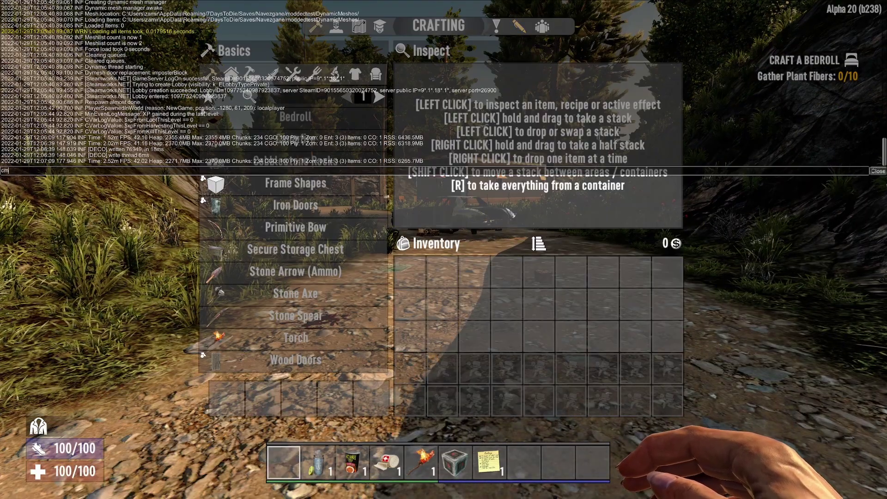
key("Return")
key("F1")
- Search the creative menu for 7.62 and place a stack of 500 7.62mm ammo in the inventory
key("u")
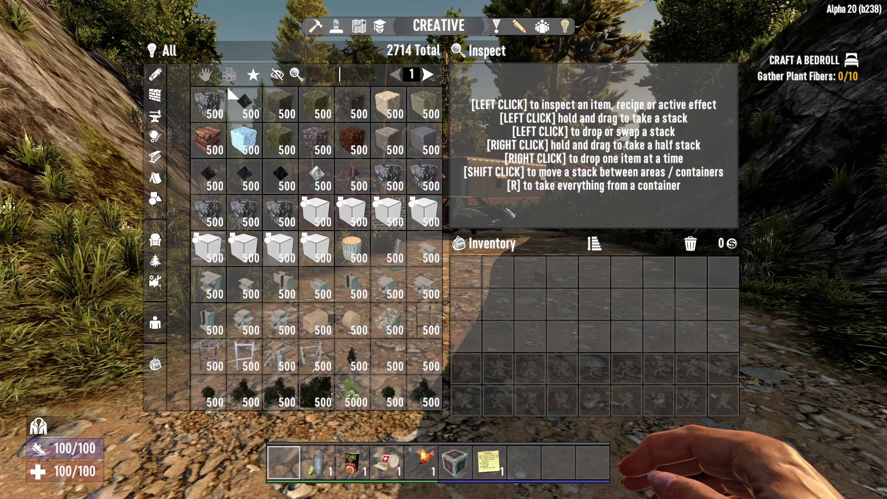
type("7.62")
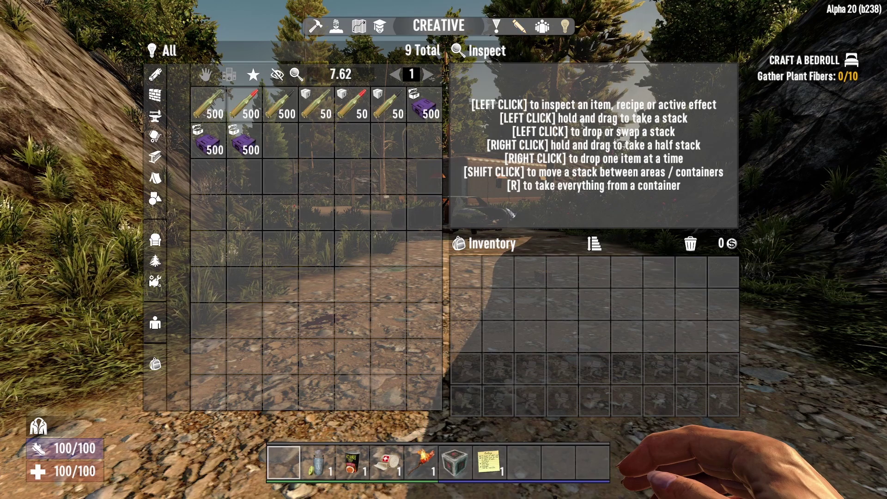
left_click_drag(208, 104, 498, 275)
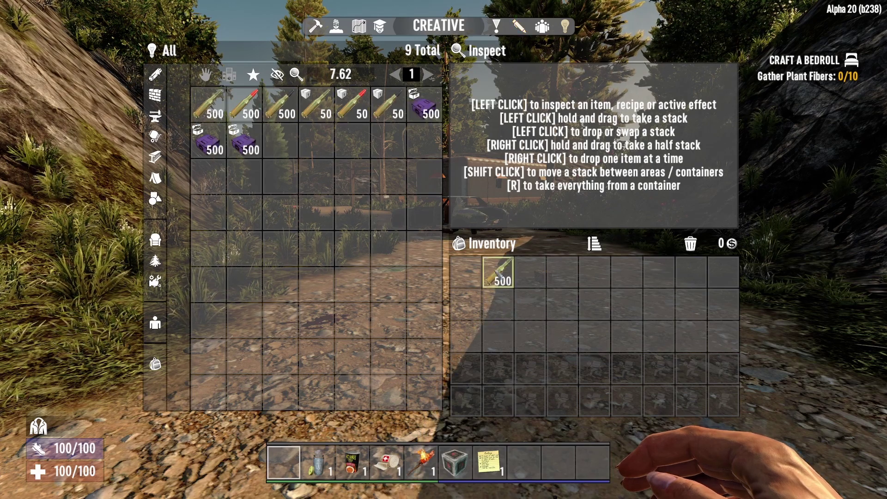
key("Escape")
- Disassemble the 7.62mm ammo stack in the inventory and open one of the disassembled ammo packages for its parts
key("Tab")
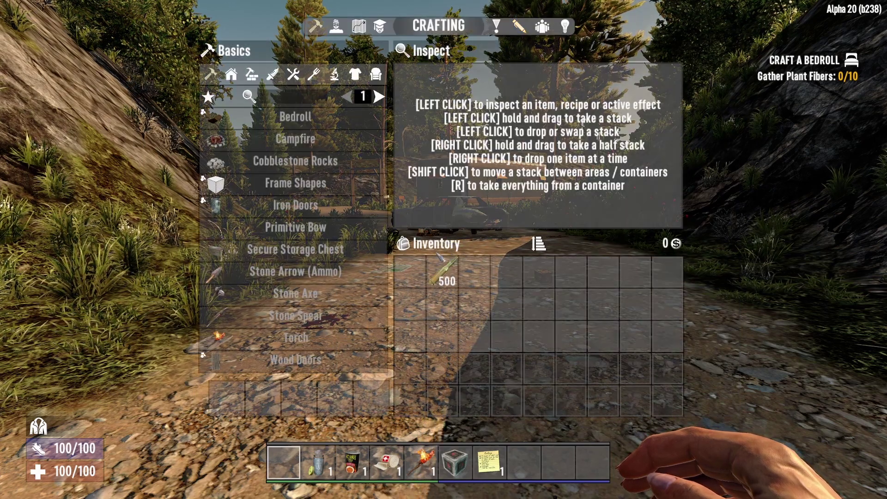
left_click(440, 257)
left_click(434, 152)
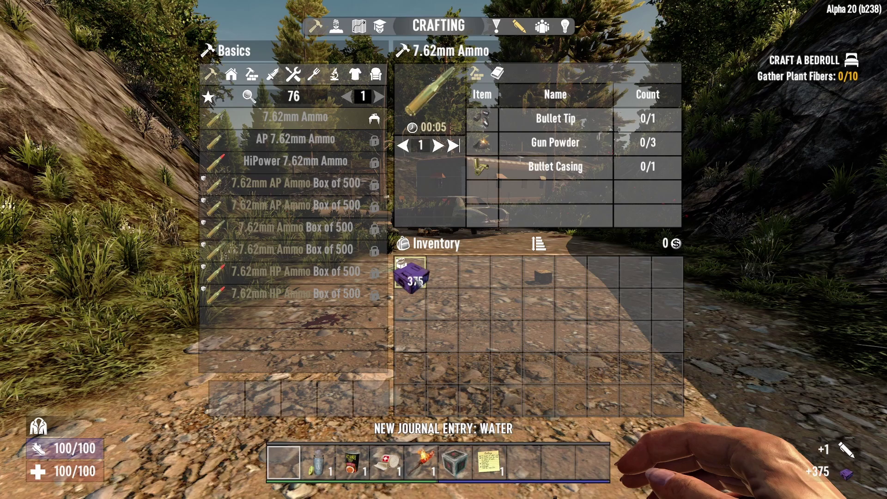
left_click(410, 273)
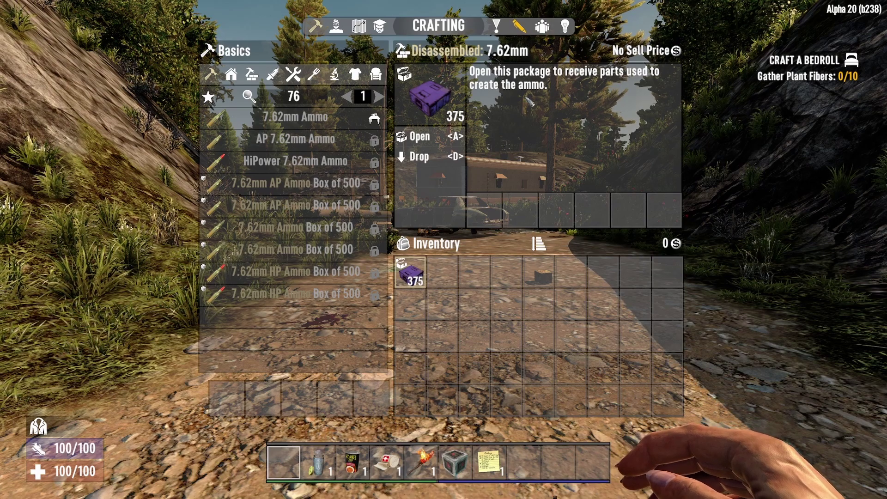
left_click(433, 140)
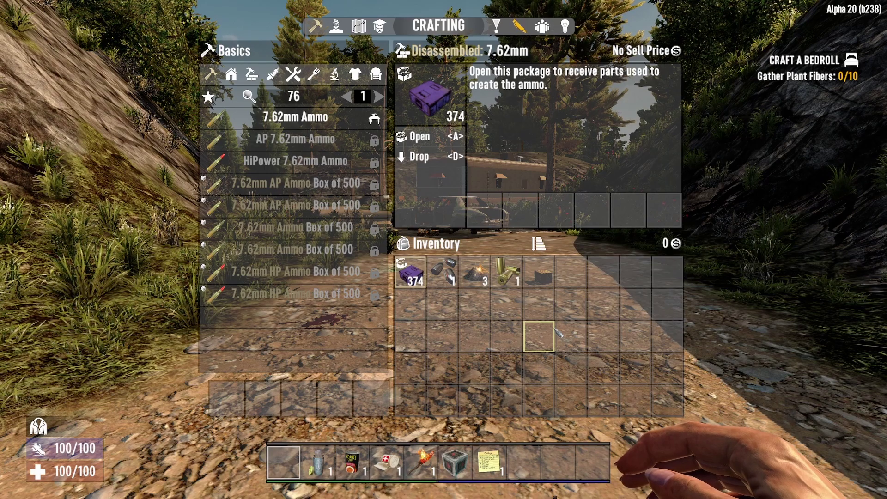
- Close the inventory, exit the moddedtest world to the main menu and quit the game
key("Tab")
key("Escape")
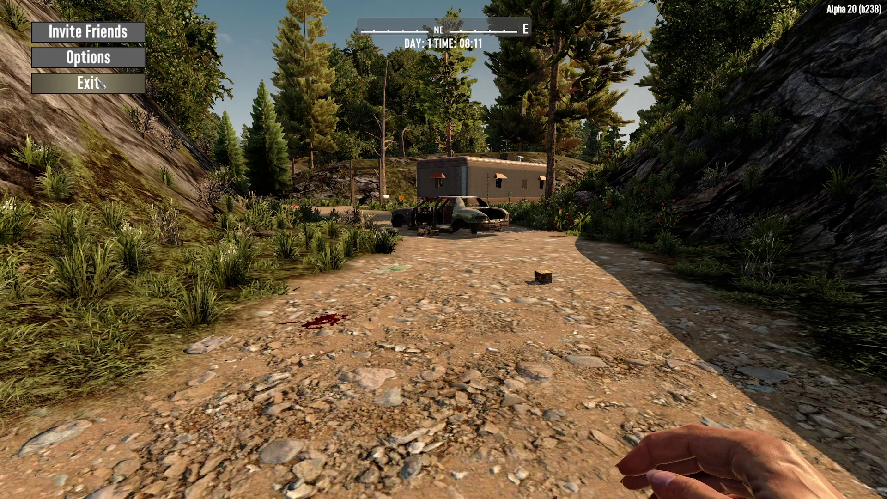
left_click(98, 83)
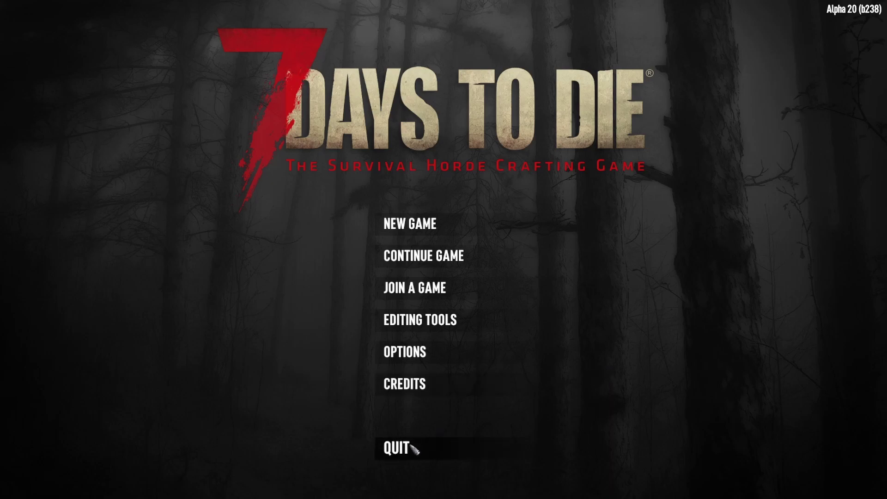
left_click(397, 448)
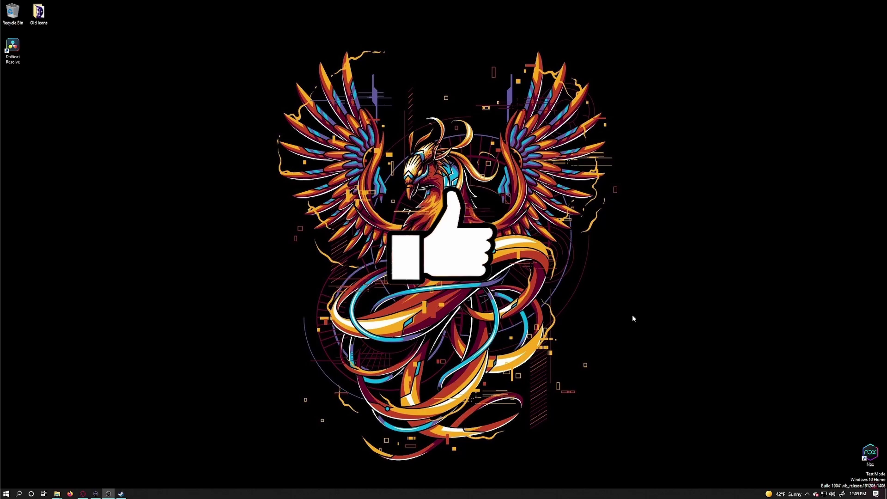